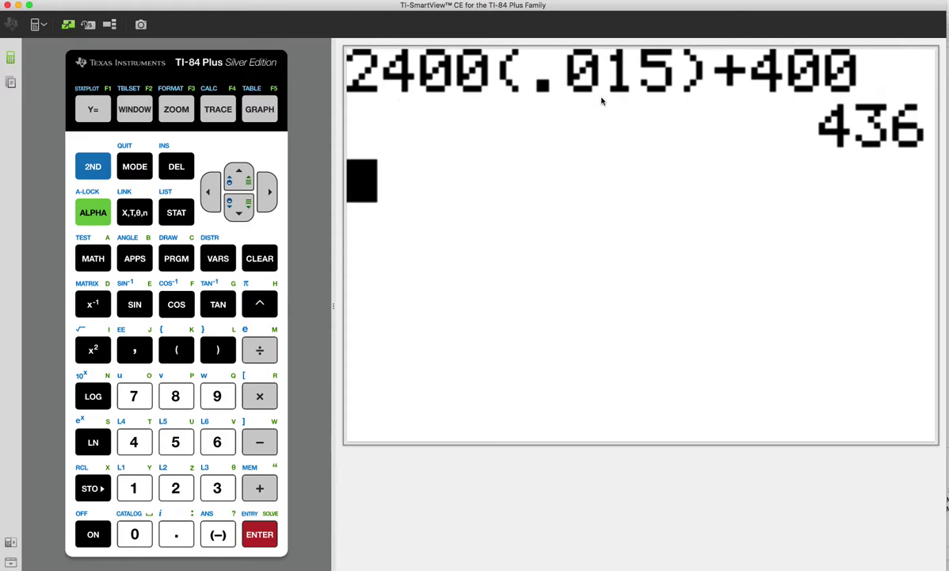
# Switch from the diamond ring worksheet back to the calculator showing 2400(.015)+400 = 436.
pyautogui.press('super+Tab')
pyautogui.press('super+Tab')
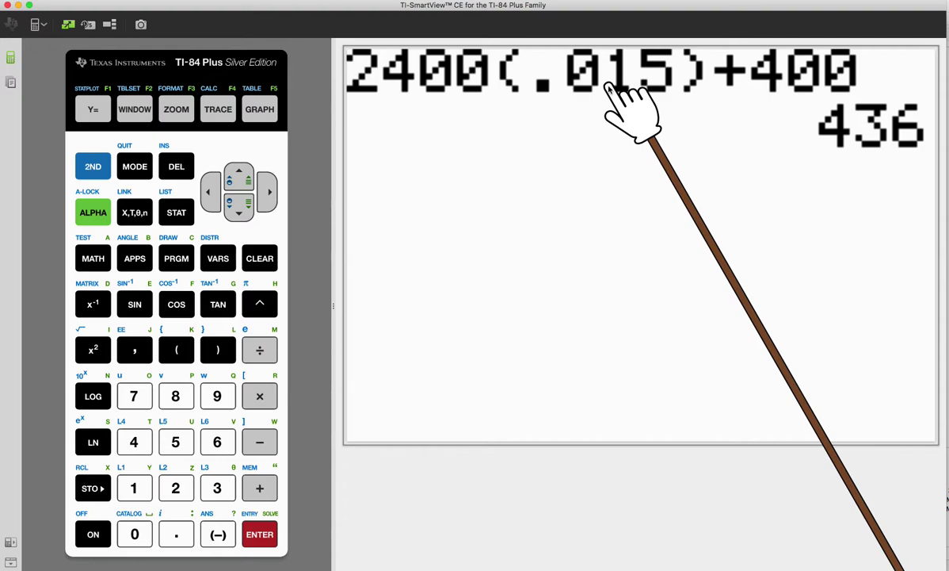
# Recall 2400(.015)+400, delete the extra 0, and evaluate 2400(.15)+400 to 760.
pyautogui.press('Up')
pyautogui.press('Up')
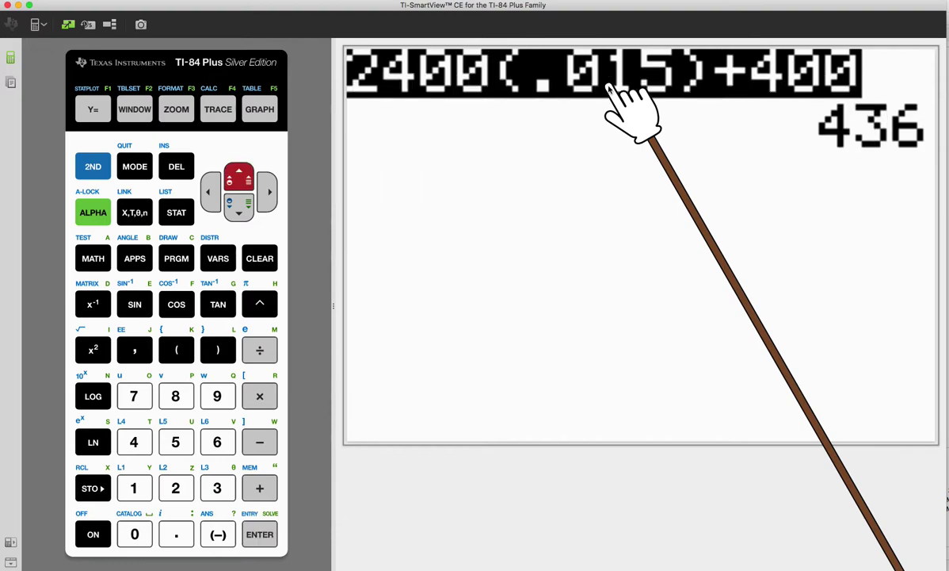
pyautogui.press('Return')
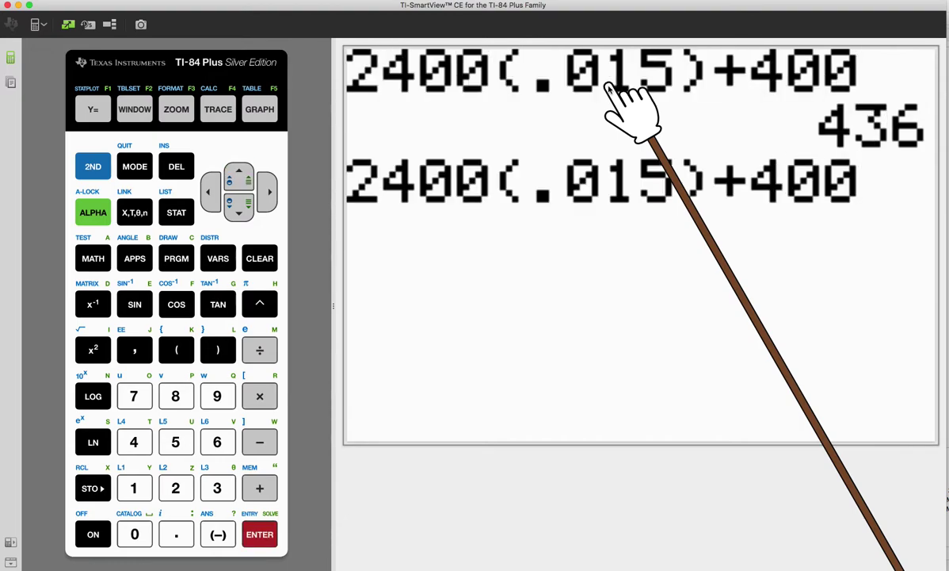
pyautogui.press('Left')
pyautogui.press('Left')
pyautogui.press('Left')
pyautogui.press('Left')
pyautogui.press('Left')
pyautogui.press('Left')
pyautogui.press('Left')
pyautogui.press('Left')
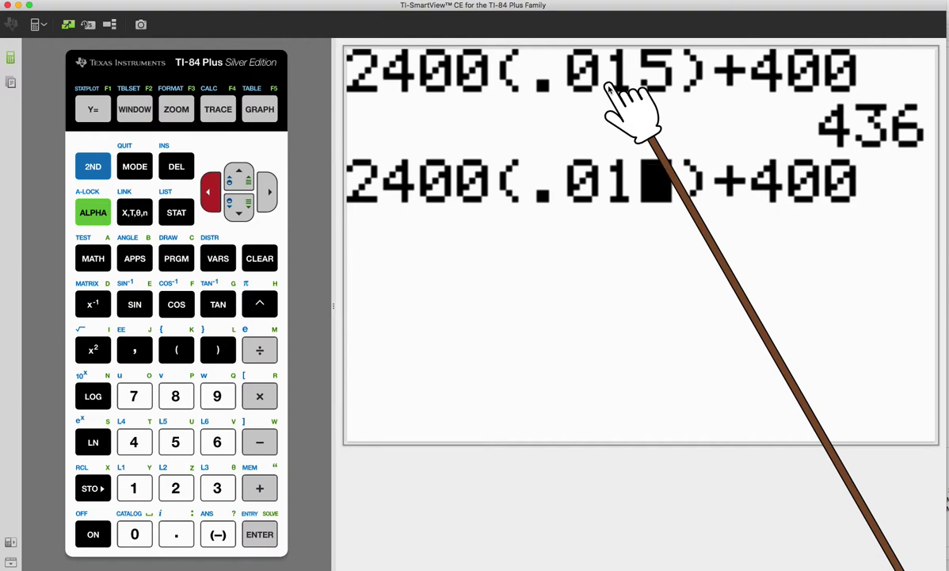
pyautogui.press('Delete')
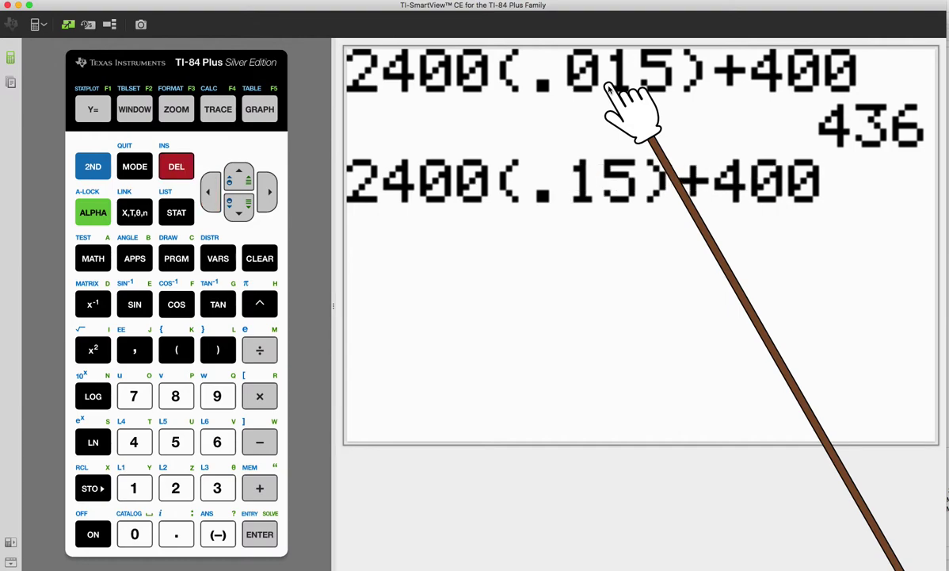
pyautogui.press('Return')
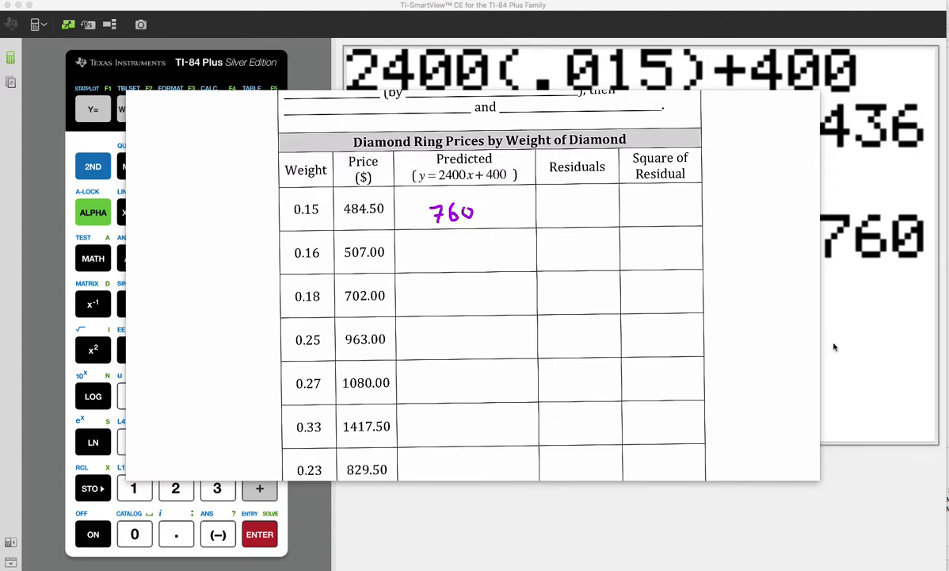
# Compute the residual 484.5−Ans for weight 0.15, giving −275.5.
pyautogui.write('484.5-')
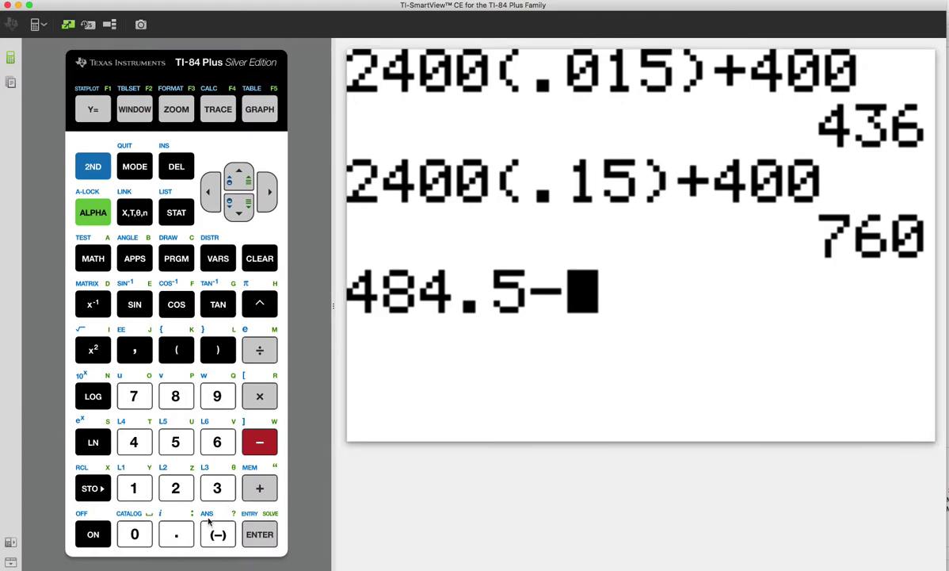
pyautogui.press('shift')
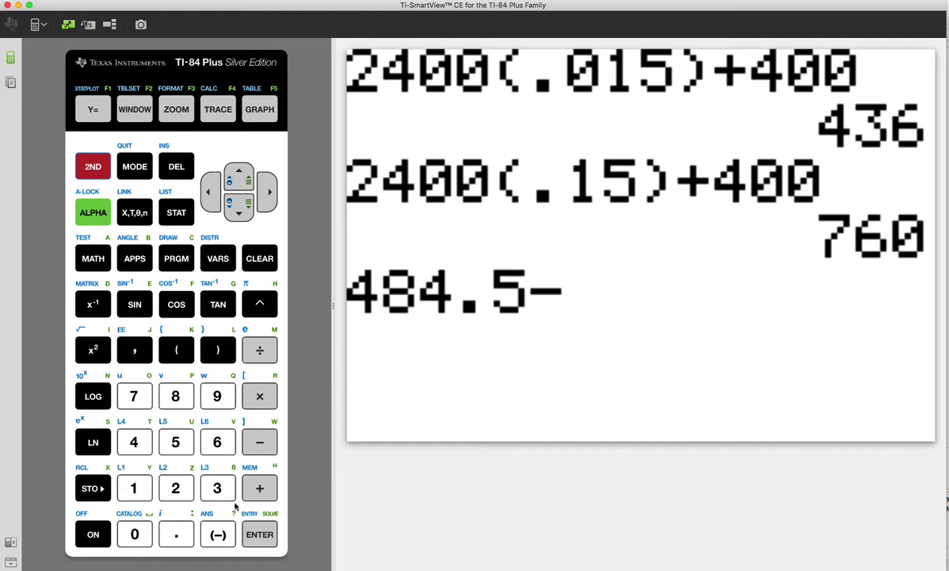
pyautogui.click(217, 534)
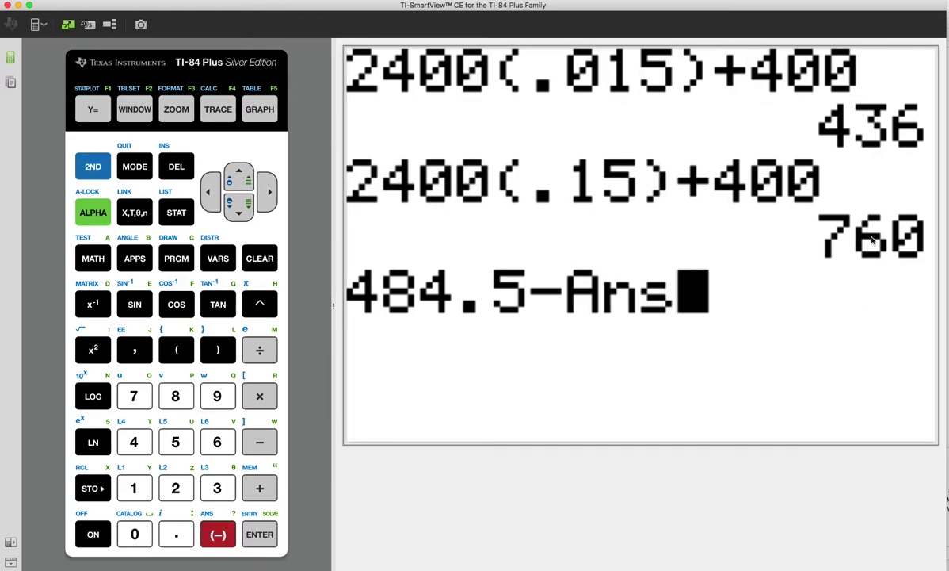
pyautogui.press('Return')
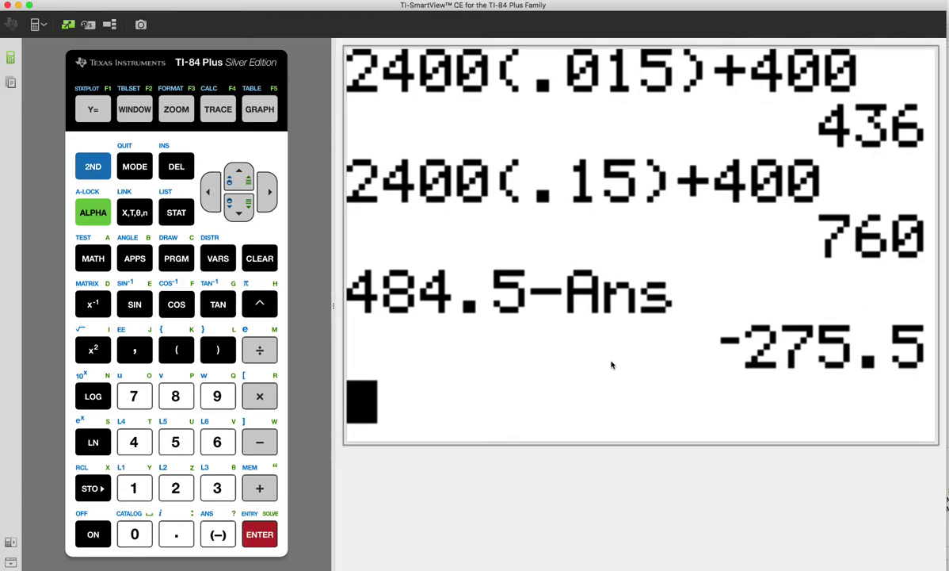
pyautogui.press('super+Tab')
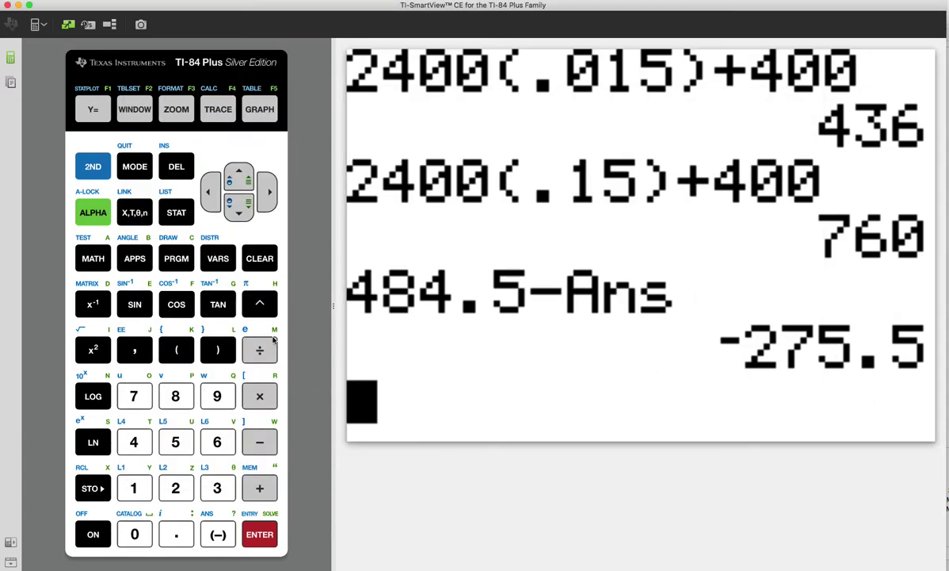
# Square the −275.5 residual with Ans² to get 75900.25.
pyautogui.click(89, 355)
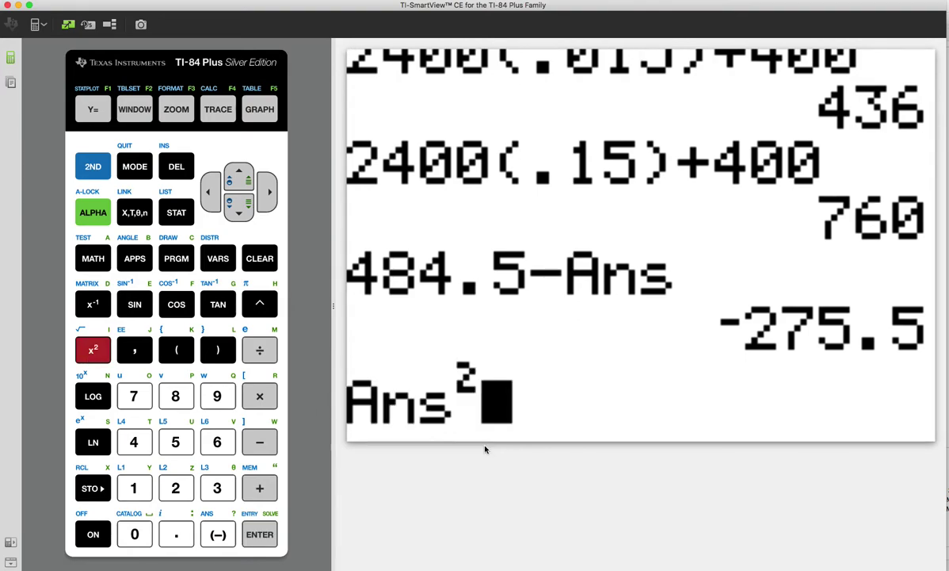
pyautogui.click(264, 535)
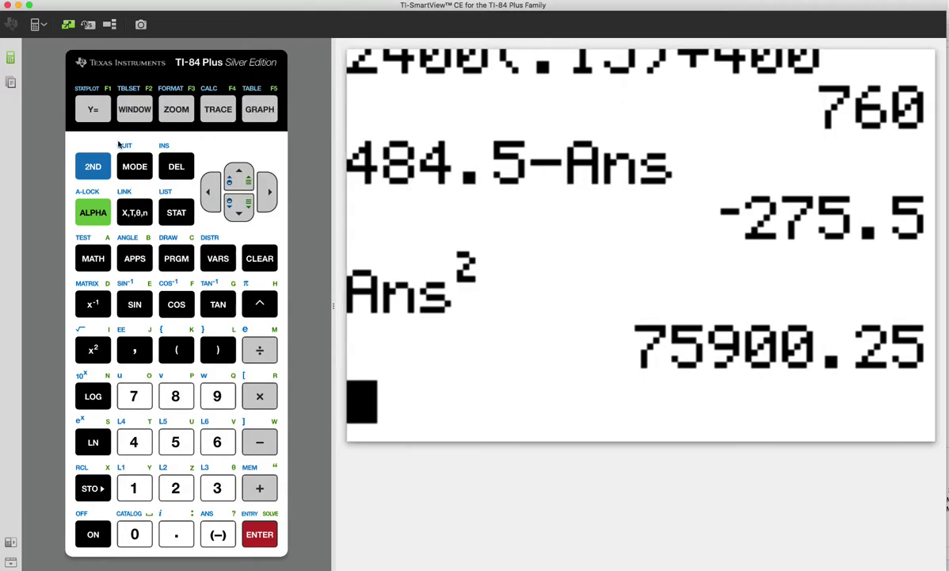
# Clear the old exponential equation from Y1 in the Y= editor.
pyautogui.click(96, 114)
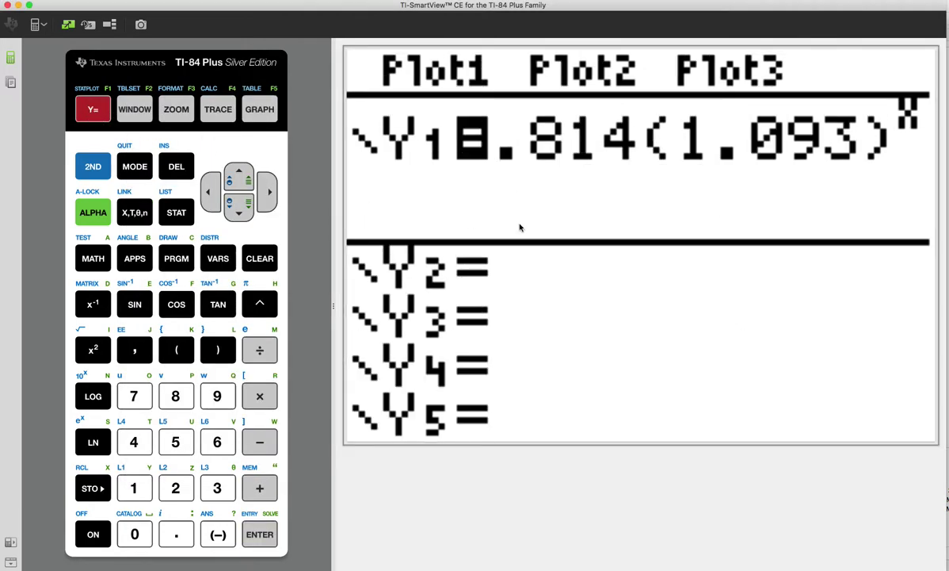
pyautogui.press('Right')
pyautogui.press('Delete')
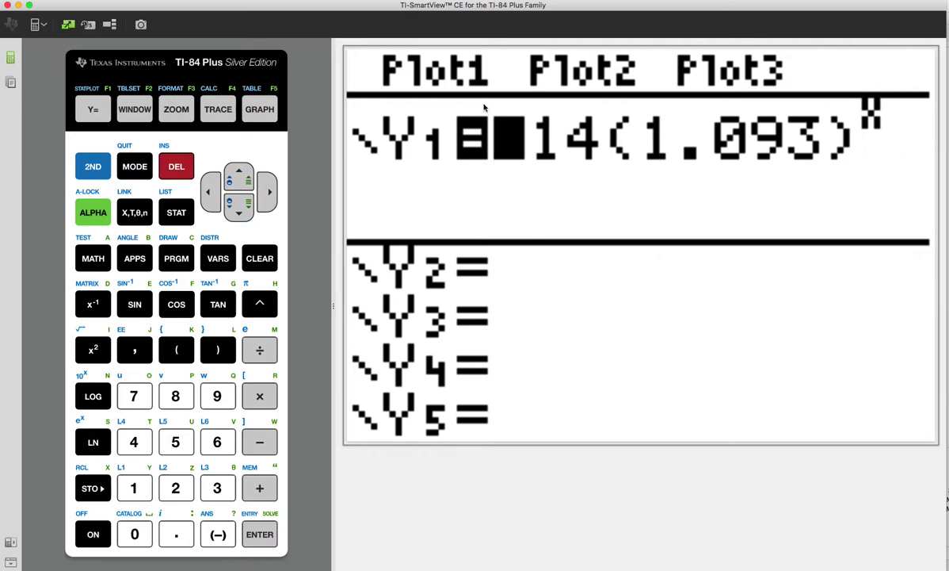
pyautogui.press('Left')
pyautogui.click(260, 258)
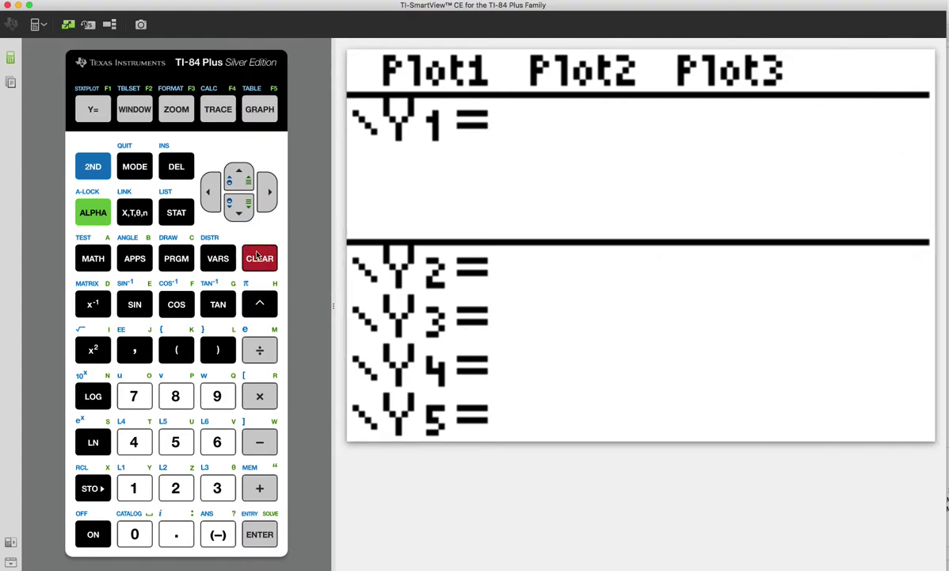
pyautogui.press('super+Tab')
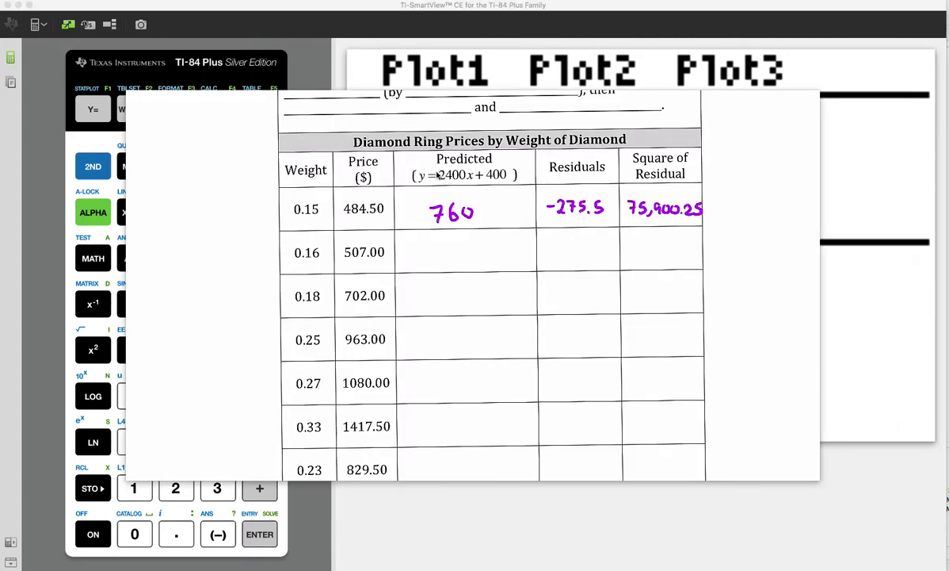
pyautogui.press('super+Tab')
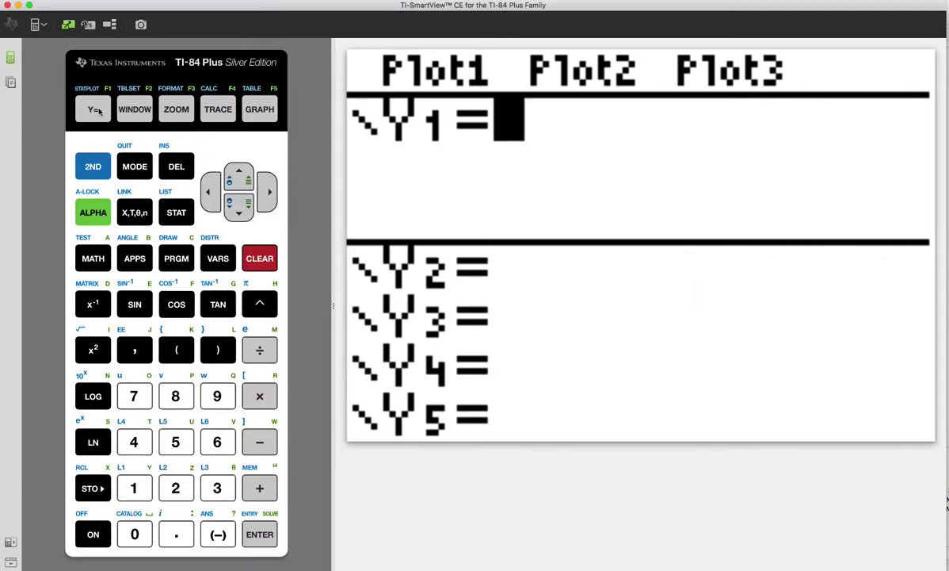
pyautogui.write('0')
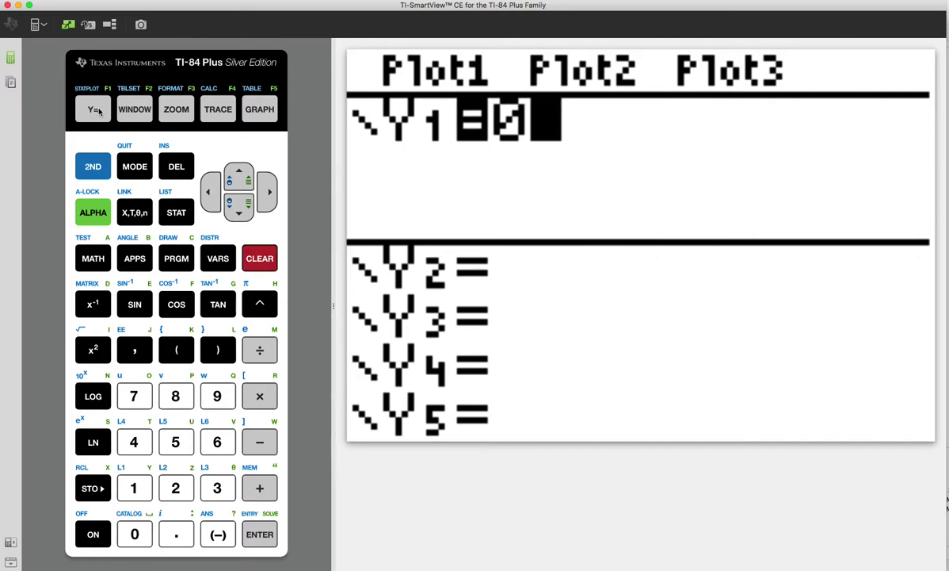
pyautogui.press('BackSpace')
# Enter 2400X+400 as Y1 and quit back to the home screen.
pyautogui.write('2400(')
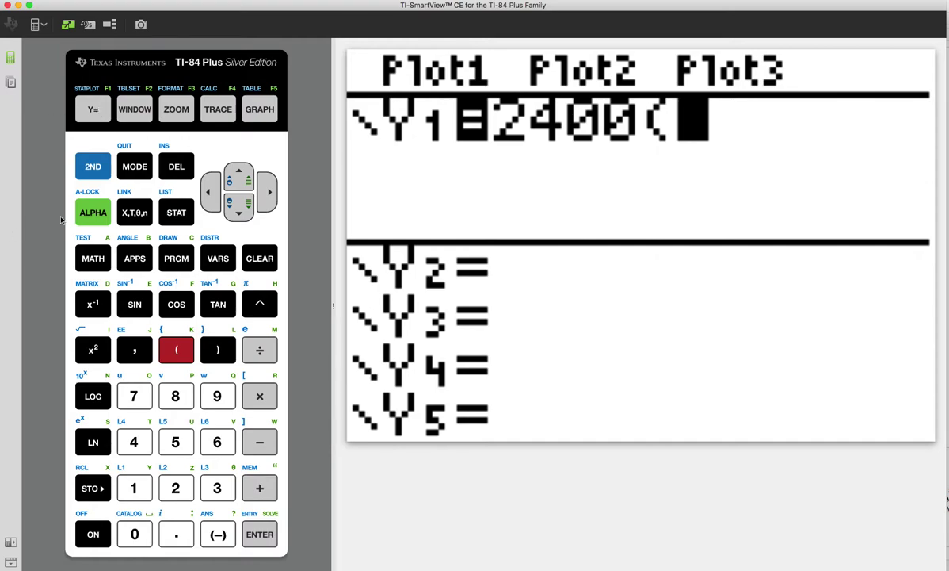
pyautogui.click(127, 212)
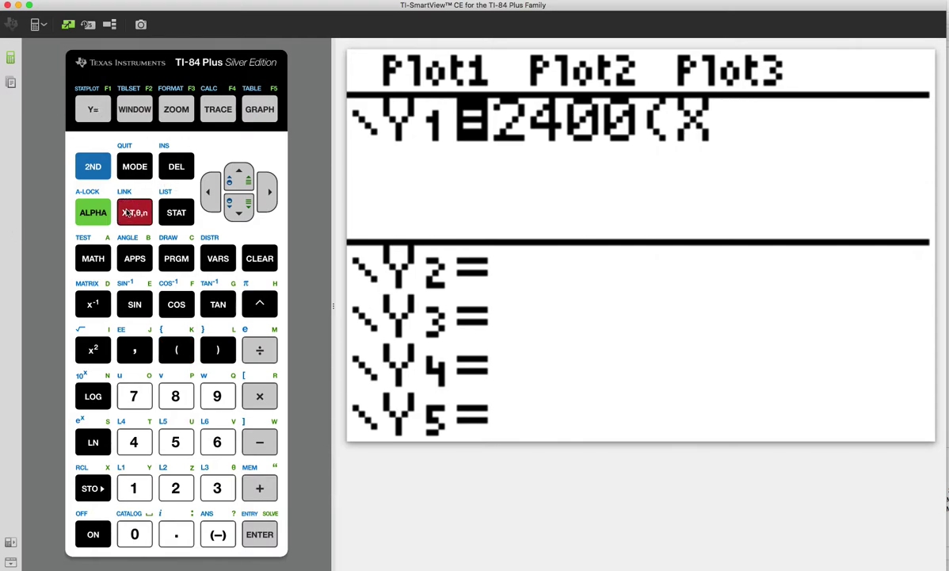
pyautogui.press('Left')
pyautogui.press('Left')
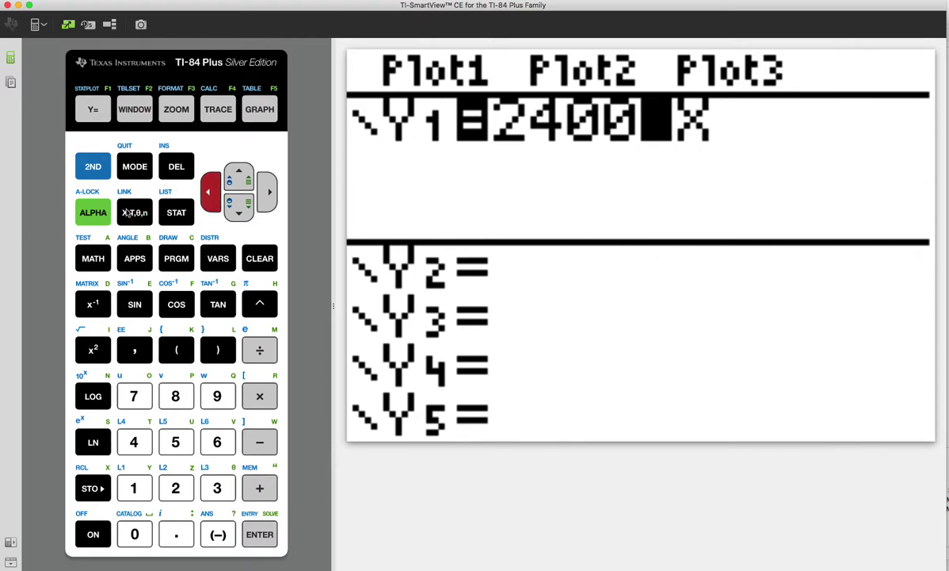
pyautogui.press('Delete')
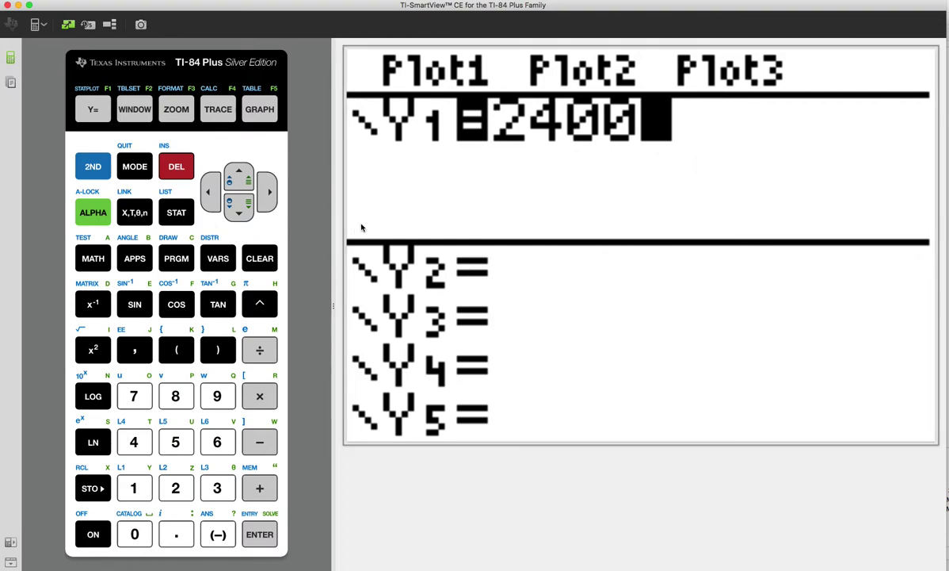
pyautogui.press('Right')
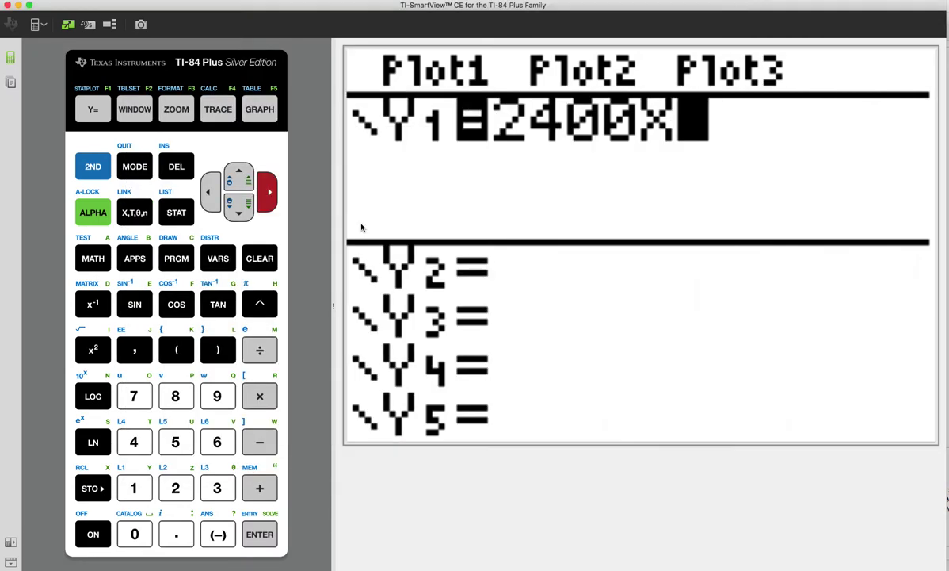
pyautogui.write('+400')
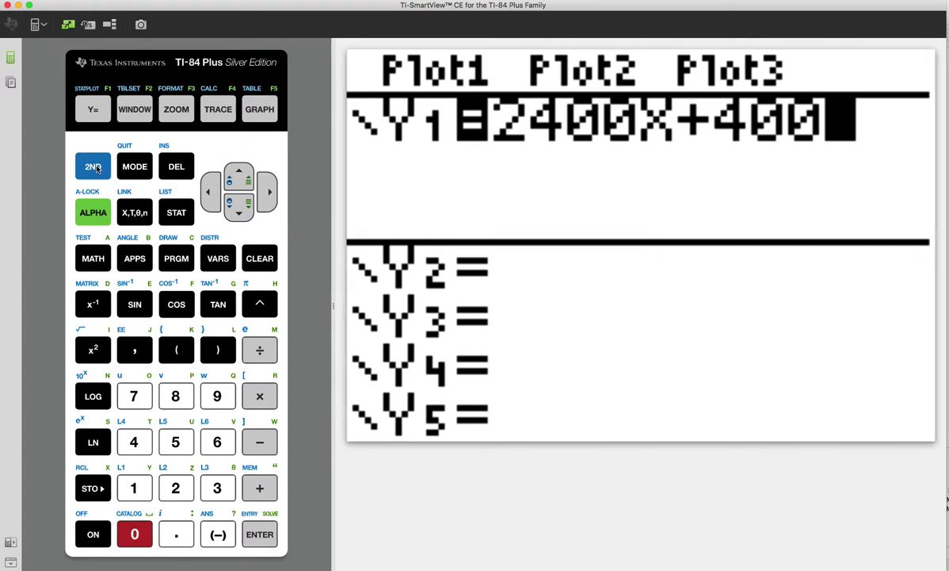
pyautogui.click(92, 163)
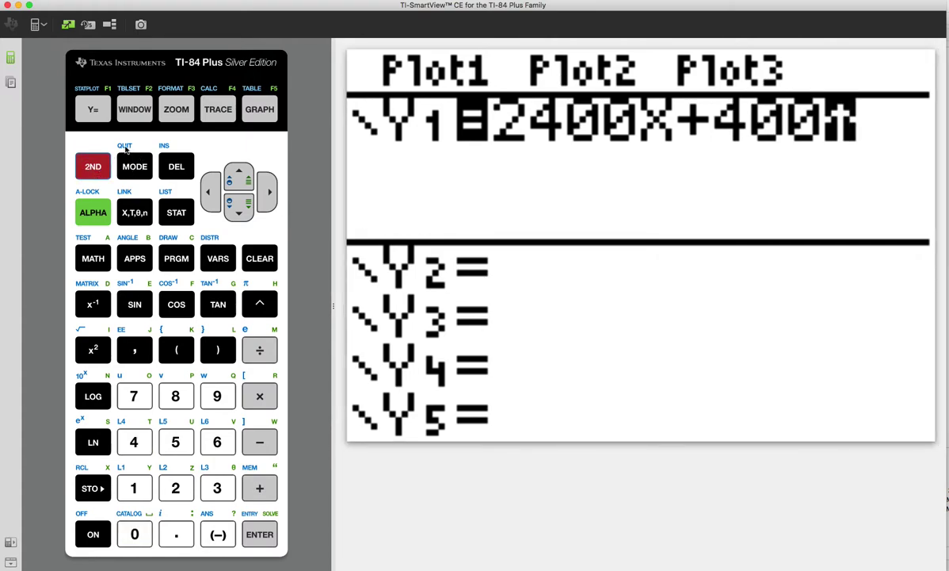
pyautogui.click(129, 161)
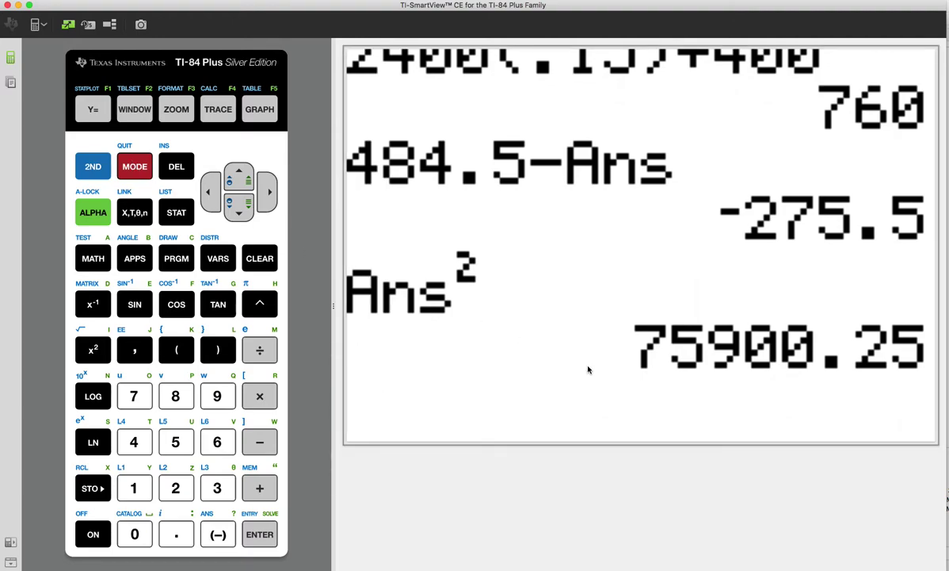
pyautogui.press('super+Tab')
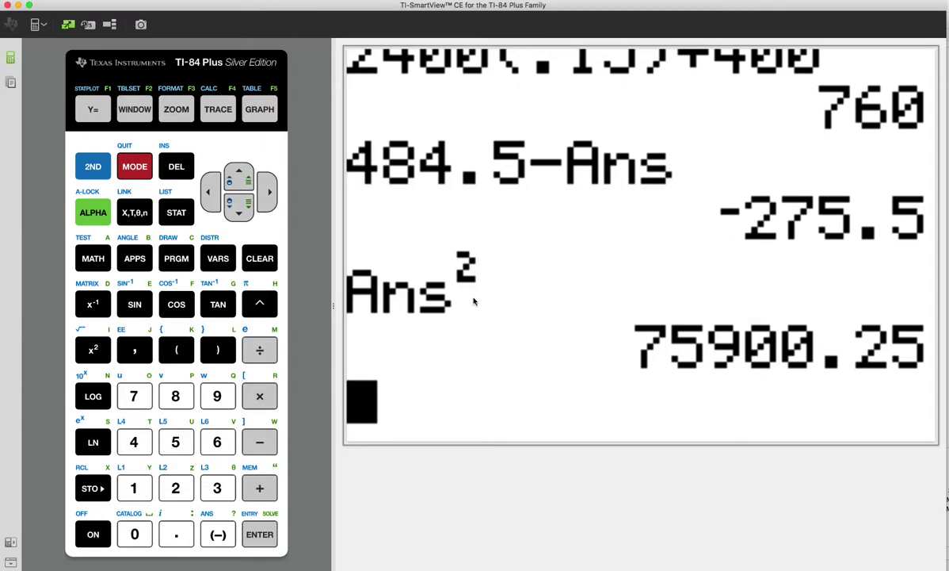
pyautogui.click(93, 111)
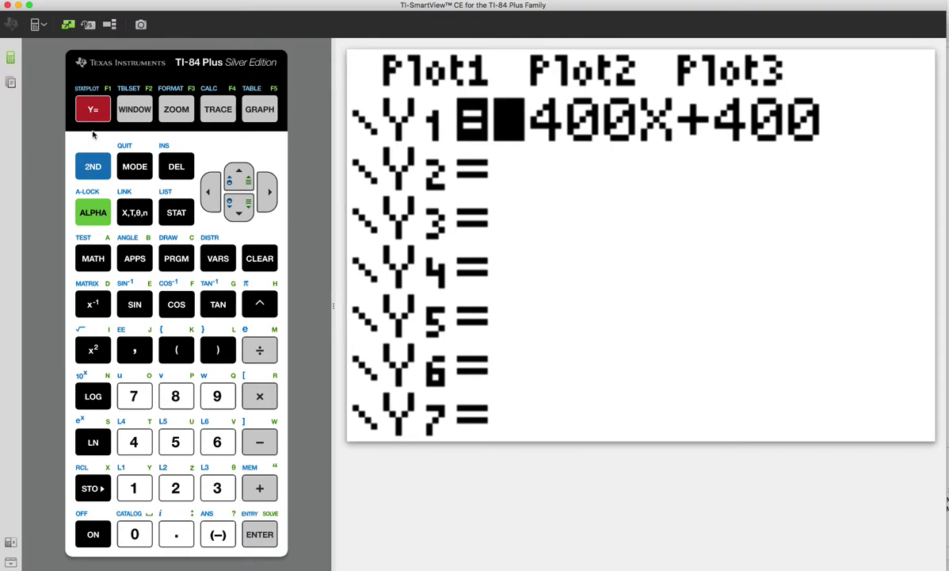
pyautogui.click(93, 166)
pyautogui.click(135, 167)
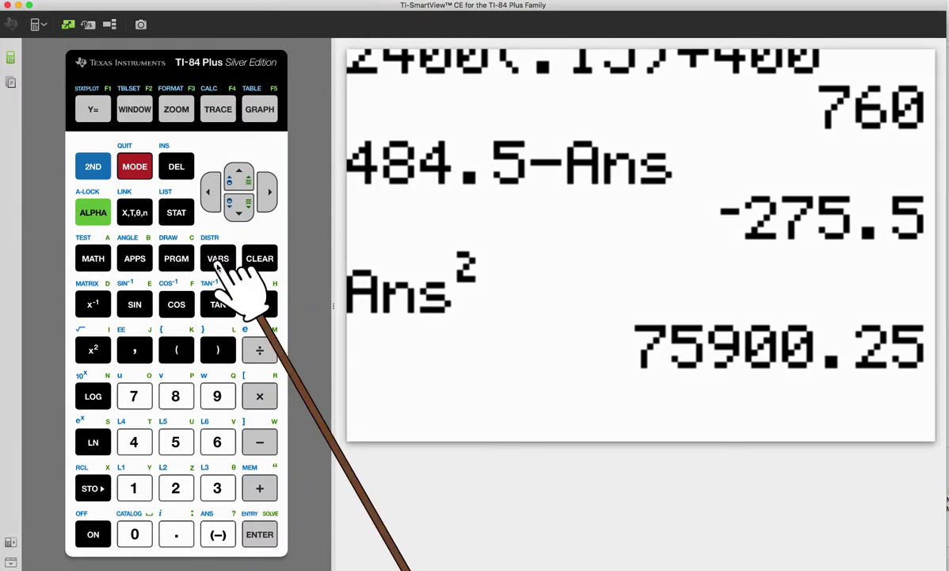
pyautogui.click(218, 262)
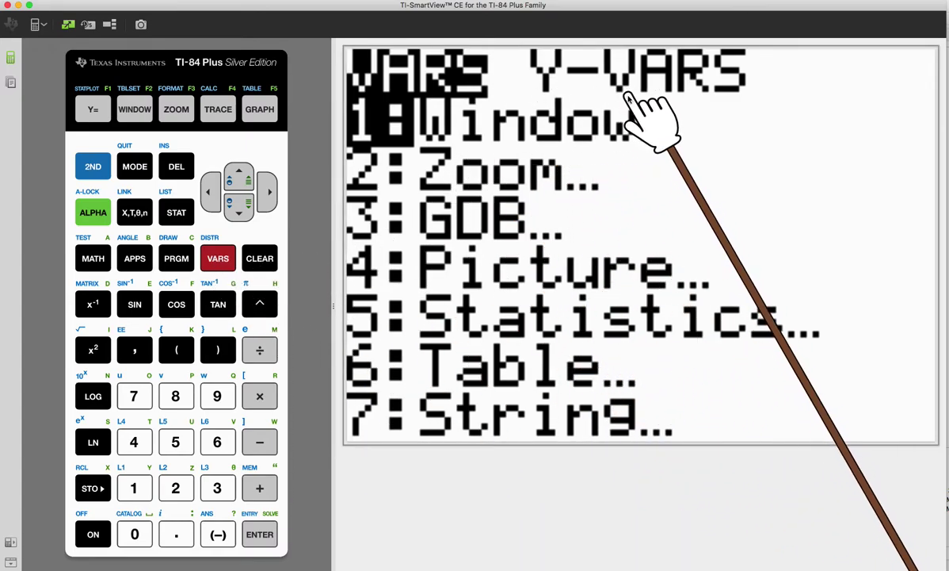
pyautogui.click(271, 195)
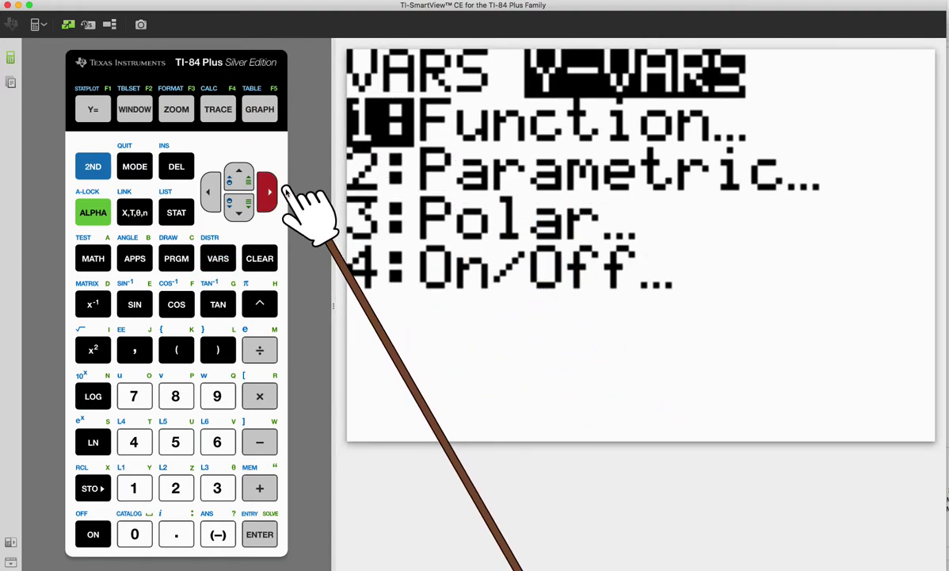
pyautogui.press('Return')
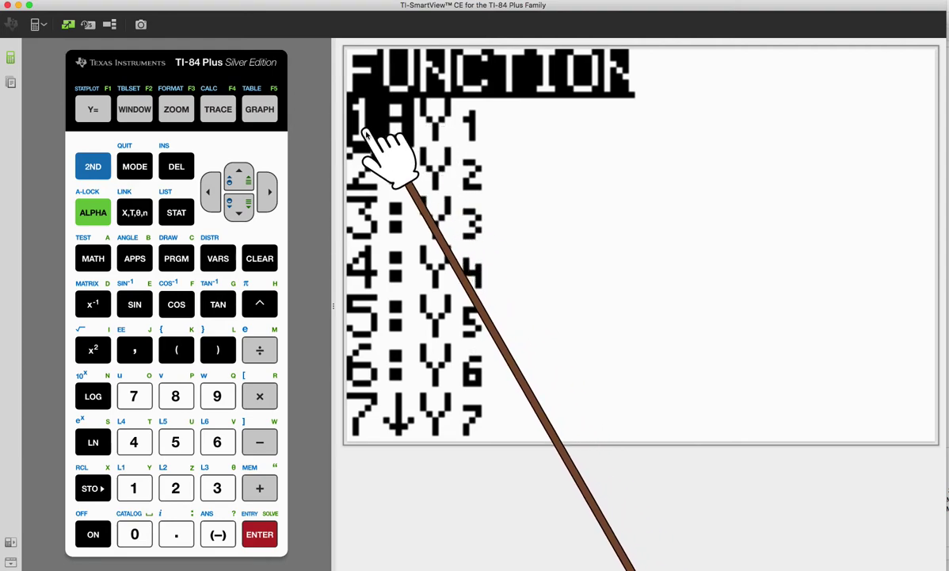
pyautogui.press('Return')
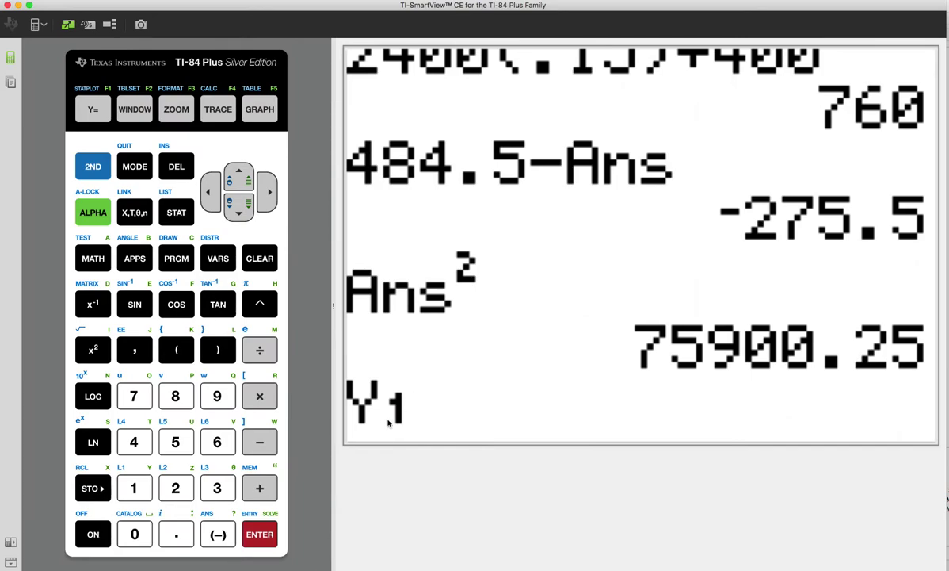
pyautogui.press('Escape')
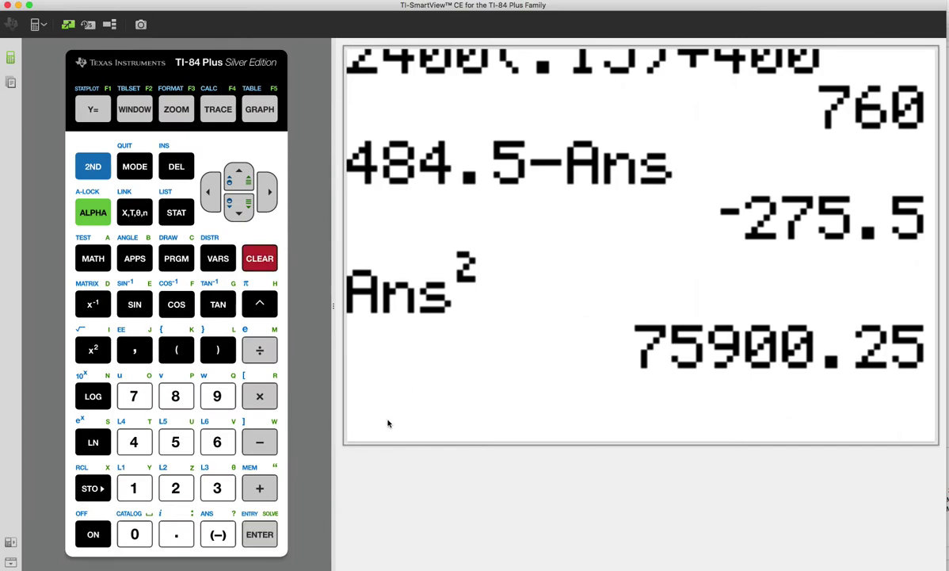
# Paste Y1 from VARS > Y-VARS > Function onto the entry line, followed by (484.5).
pyautogui.click(218, 262)
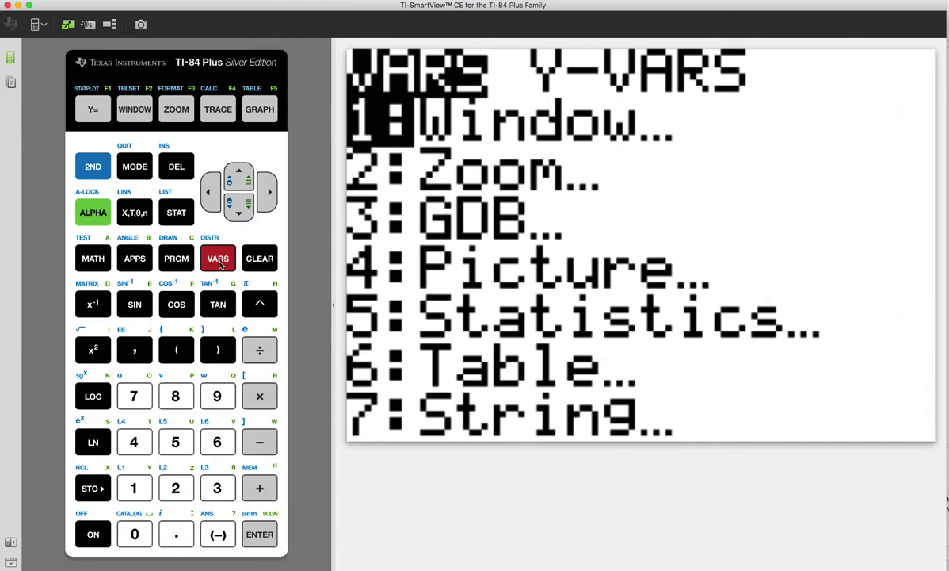
pyautogui.press('Right')
pyautogui.press('Return')
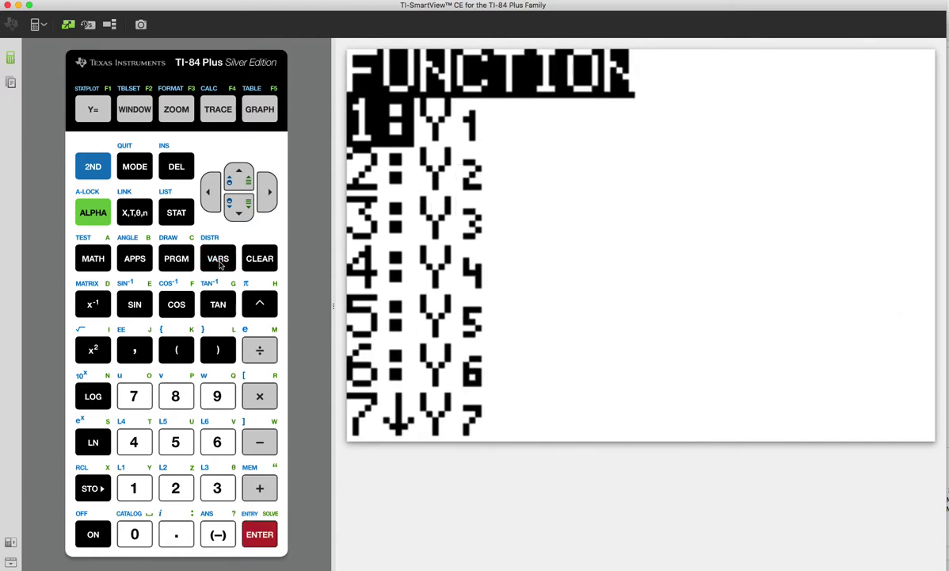
pyautogui.press('Return')
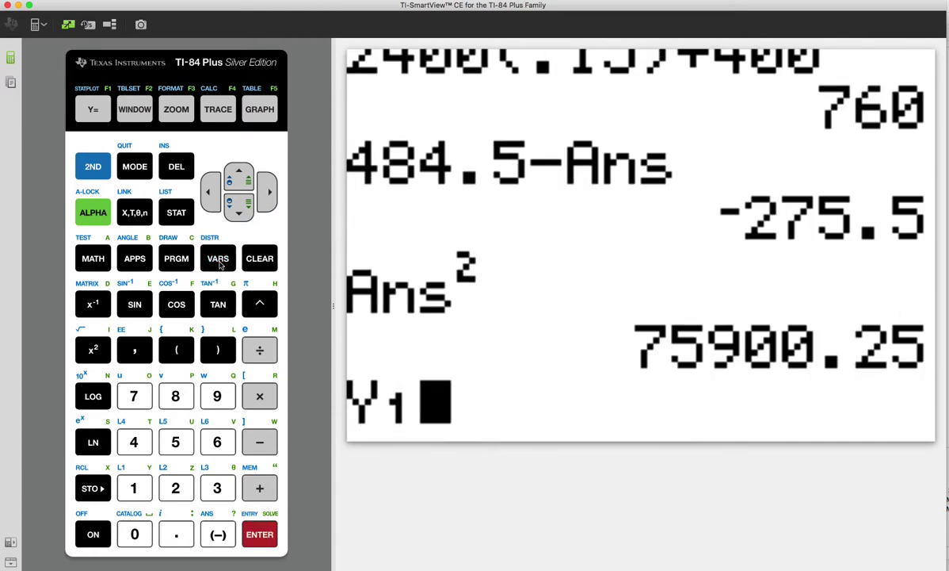
pyautogui.write('(')
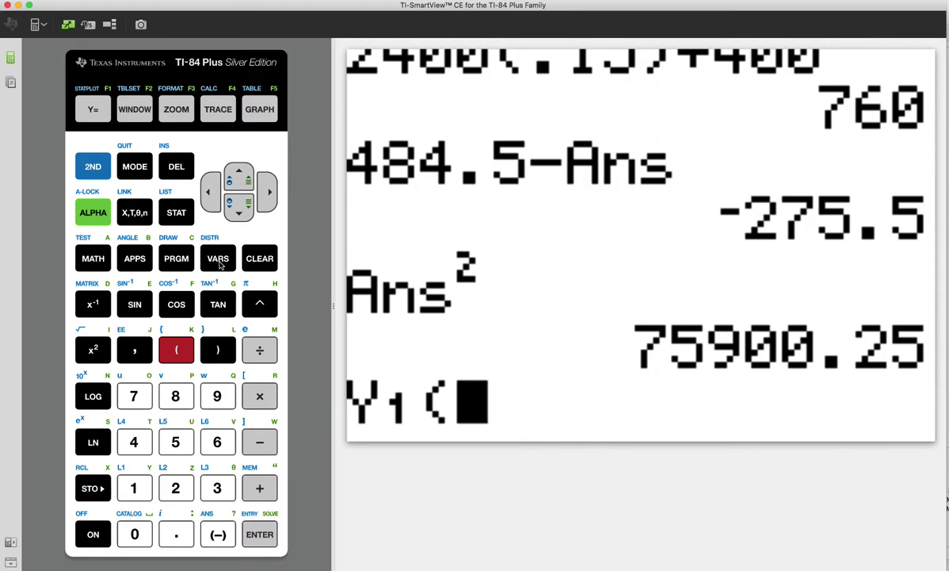
pyautogui.write('484.5)')
pyautogui.press('super+Tab')
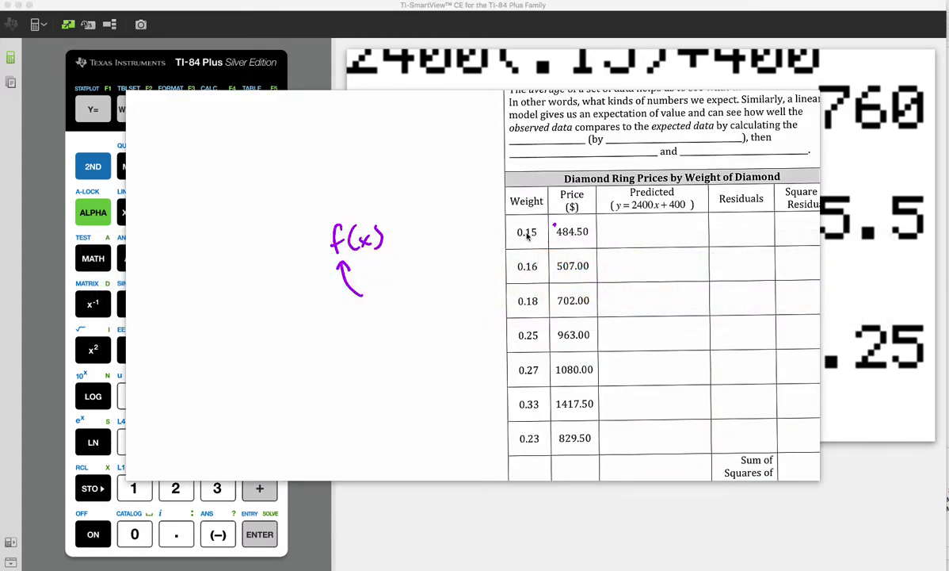
pyautogui.press('super+Tab')
pyautogui.press('super+Tab')
pyautogui.press('super+Tab')
# Replace 484.5 with 0.15 and evaluate Y1(0.15) to 760.
pyautogui.press('BackSpace')
pyautogui.press('Left')
pyautogui.press('BackSpace')
pyautogui.press('Left')
pyautogui.press('Left')
pyautogui.press('Left')
pyautogui.press('Left')
pyautogui.press('Delete')
pyautogui.press('Delete')
pyautogui.press('Delete')
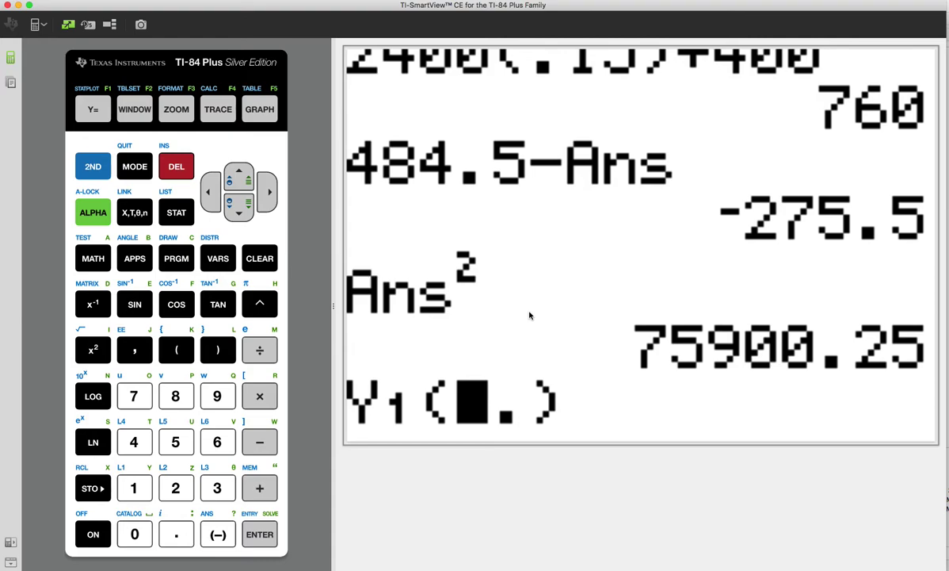
pyautogui.press('Delete')
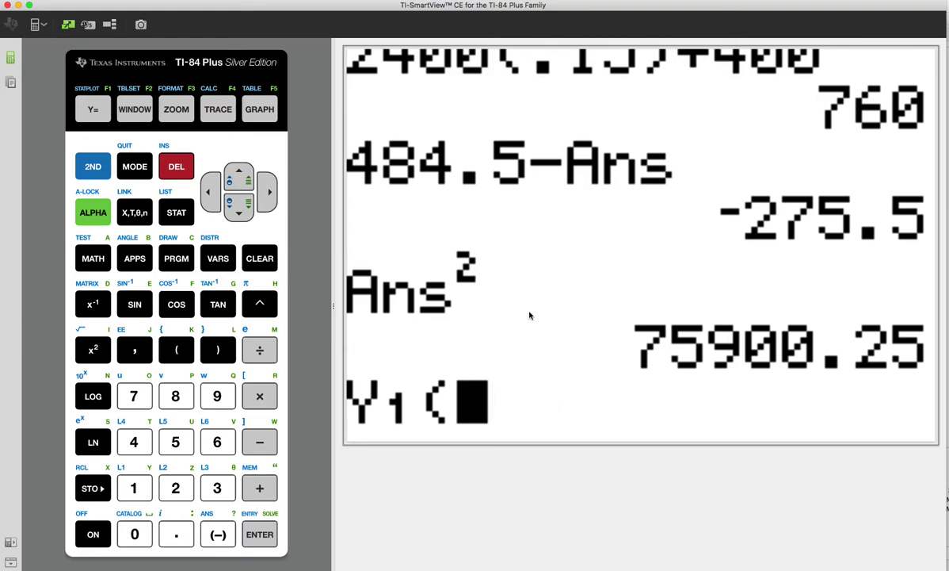
pyautogui.write('0.')
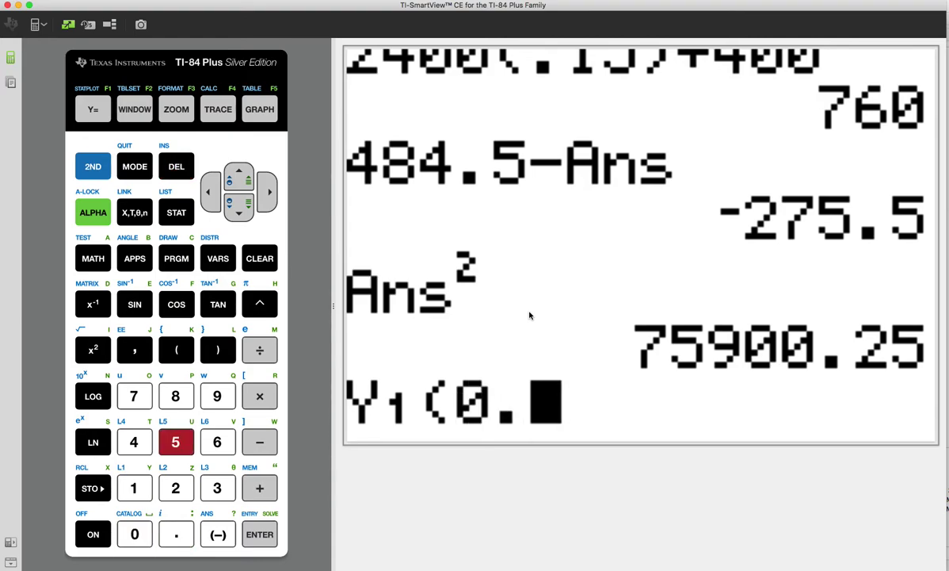
pyautogui.write('15)')
pyautogui.press('Return')
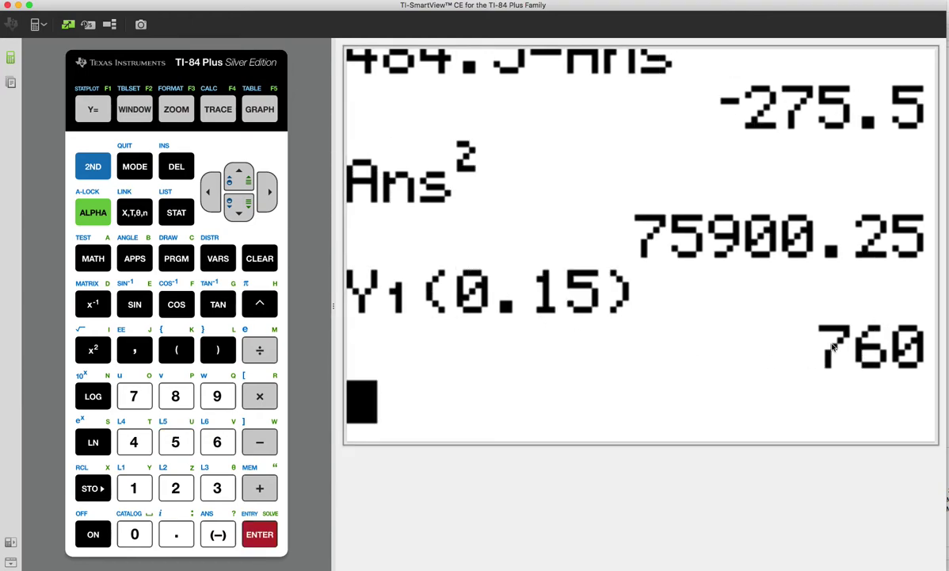
pyautogui.press('super+Tab')
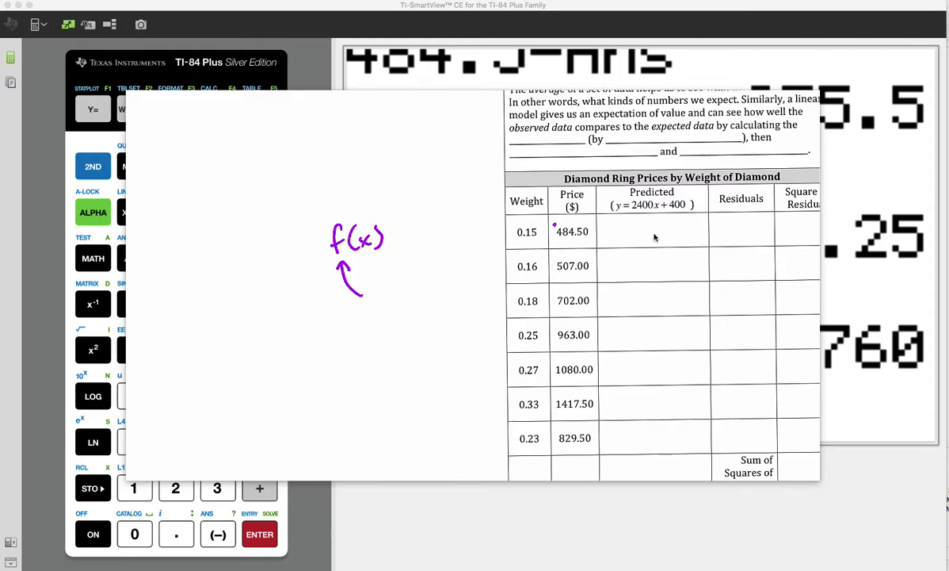
# Handwrite 760 in the worksheet's first Predicted cell for weight 0.15.
pyautogui.scroll(-3, 657, 243)
pyautogui.scroll(4, 657, 243)
pyautogui.scroll(-2, 475, 278)
pyautogui.scroll(4, 476, 278)
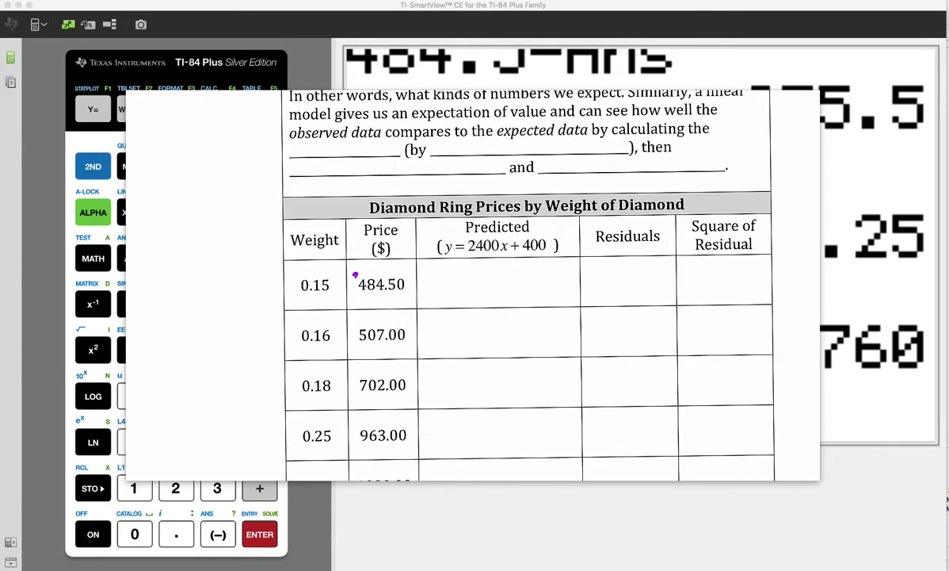
pyautogui.moveTo(462, 278)
pyautogui.mouseDown()
pyautogui.moveTo(468, 292)
pyautogui.moveTo(488, 284)
pyautogui.mouseUp()
pyautogui.moveTo(505, 277); pyautogui.dragTo(504, 278)
pyautogui.press('super+Tab')
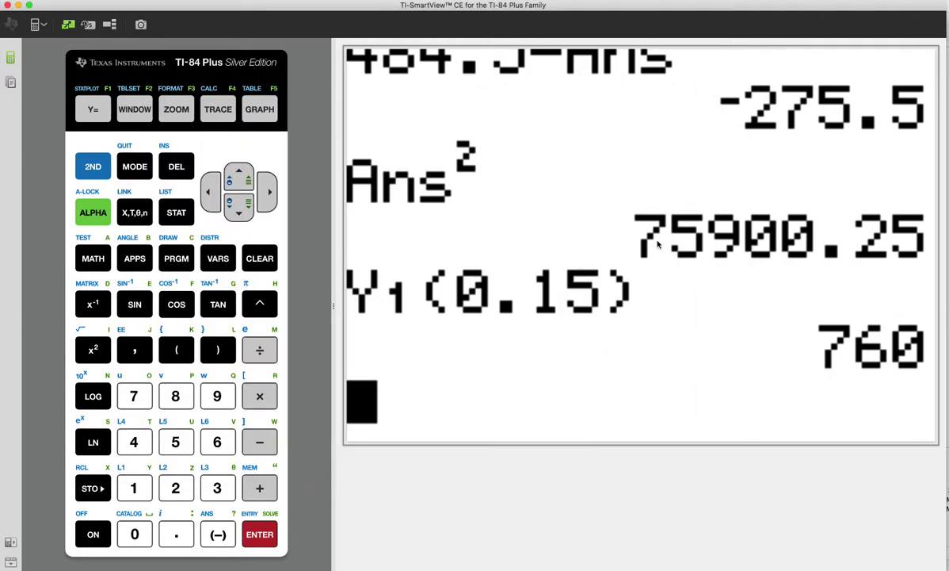
# Edit the recalled Y1(0.15) into Y1(0.16) and evaluate it to 784.
pyautogui.press('super+Tab')
pyautogui.press('super+Tab')
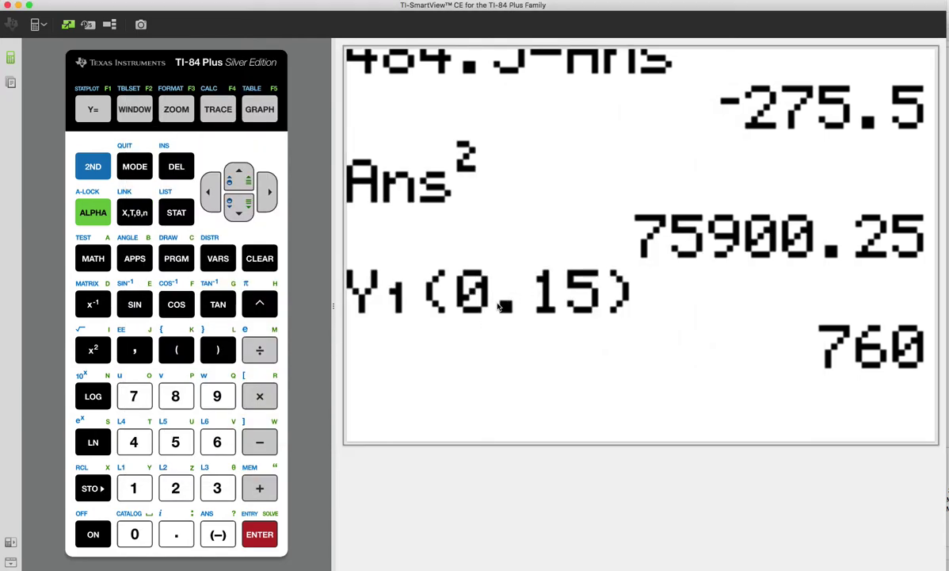
pyautogui.press('Up')
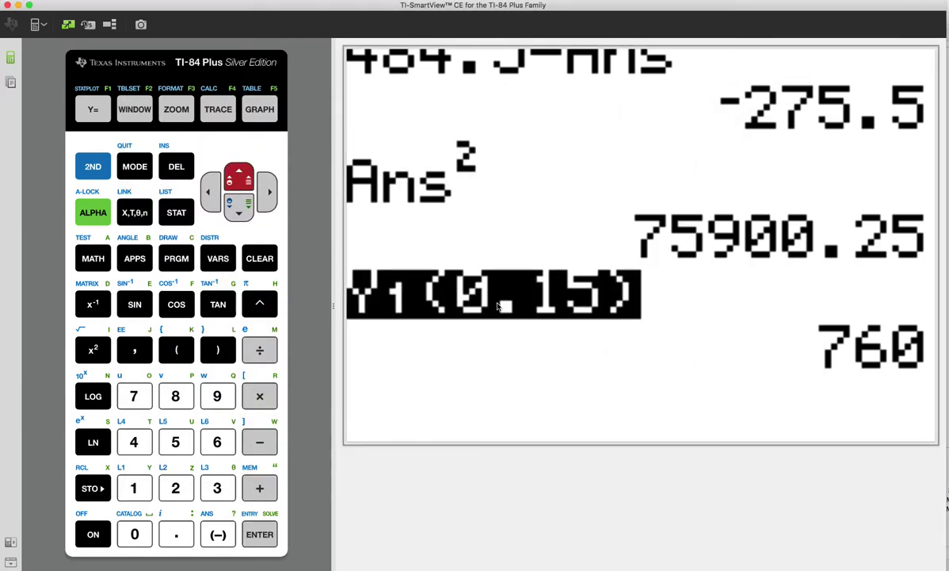
pyautogui.press('Return')
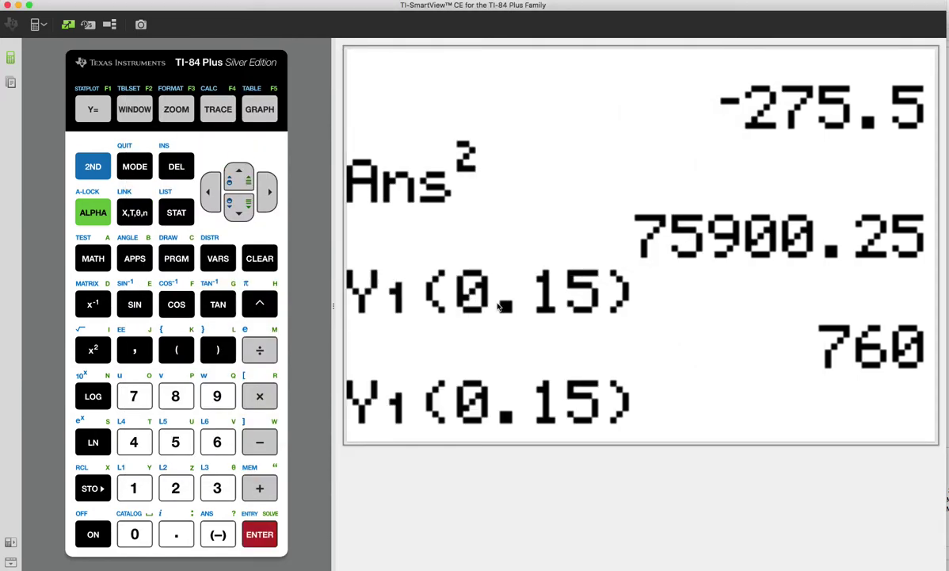
pyautogui.press('Left')
pyautogui.press('Left')
pyautogui.press('Left')
pyautogui.press('Left')
pyautogui.press('Right')
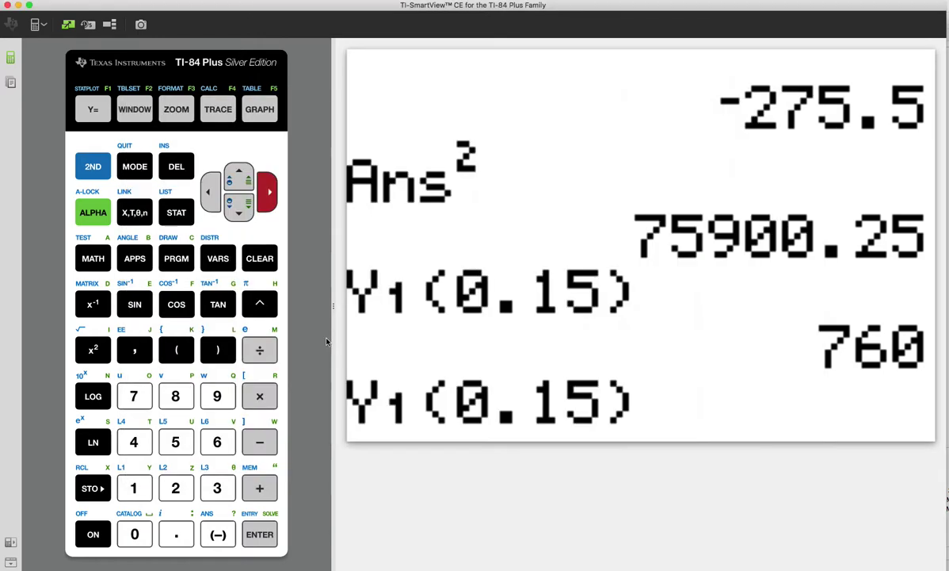
pyautogui.press('Right')
pyautogui.write('6')
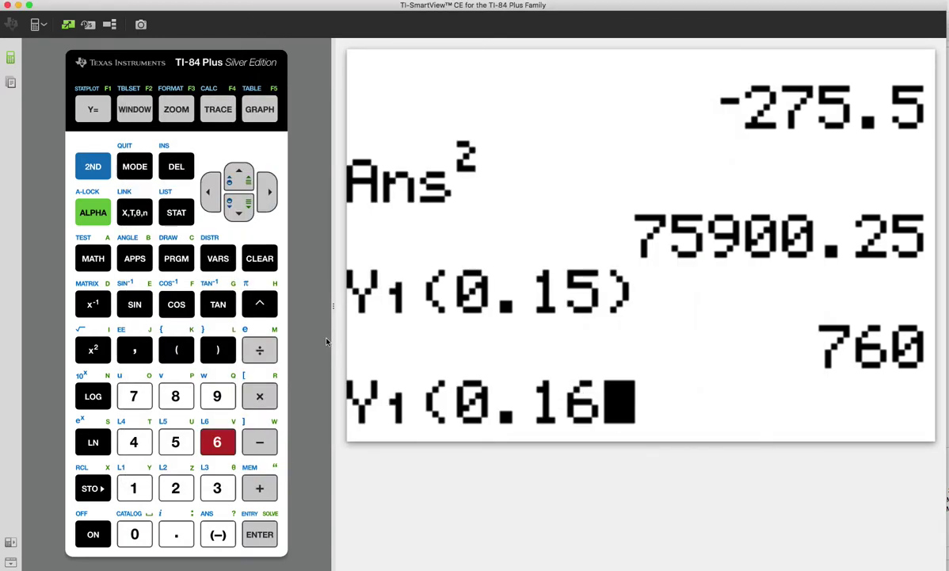
pyautogui.press('Return')
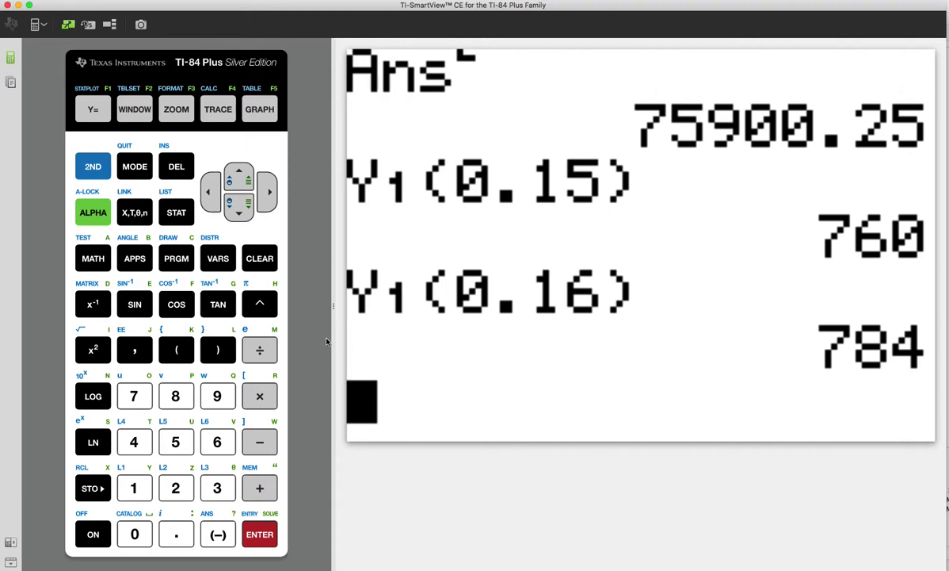
# Recall Y1(0.16), change the 6 to 8, and evaluate Y1(0.18) to 832.
pyautogui.press('Up')
pyautogui.press('Up')
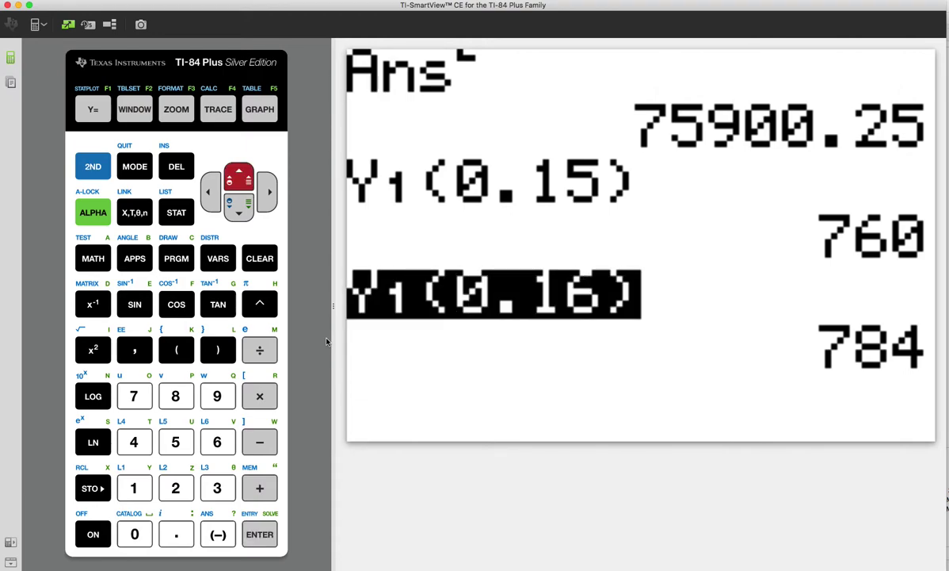
pyautogui.press('Return')
pyautogui.press('Left')
pyautogui.press('Left')
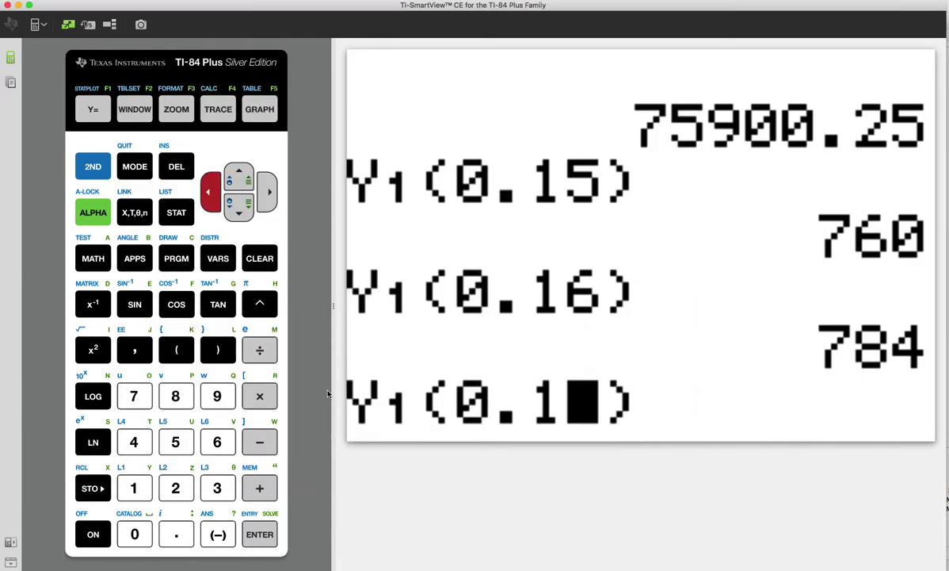
pyautogui.write('8')
pyautogui.press('Return')
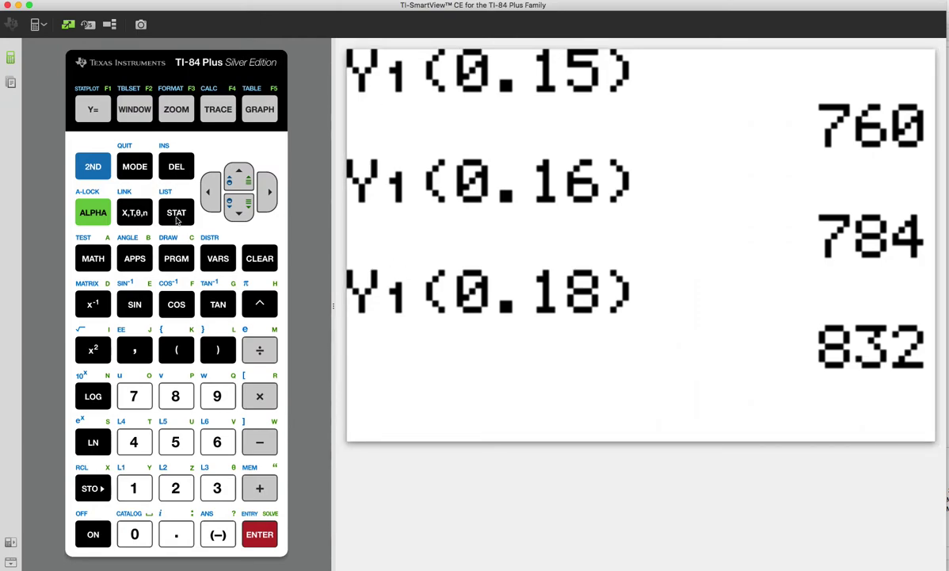
pyautogui.click(178, 217)
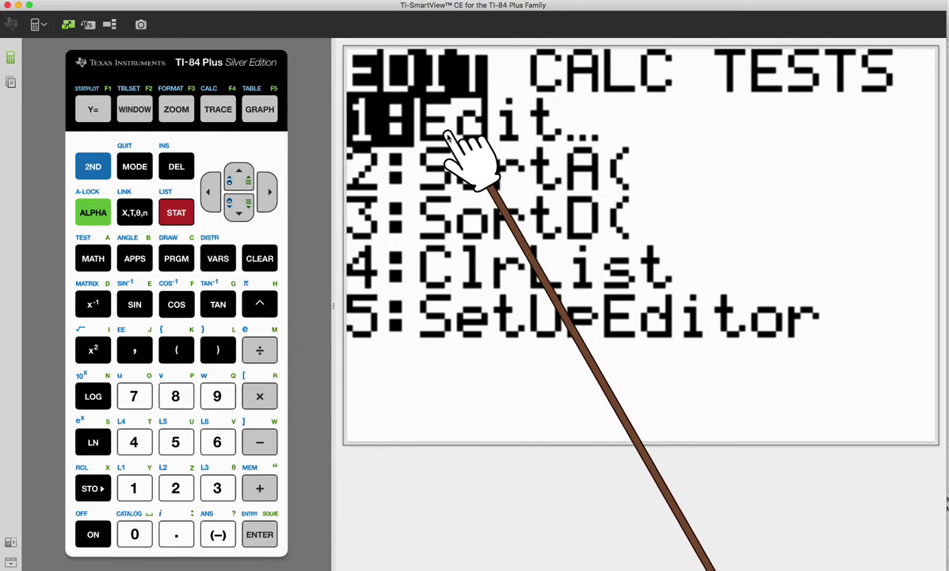
# Run ClrAllLists from the MEM menu to empty every list.
pyautogui.press('Return')
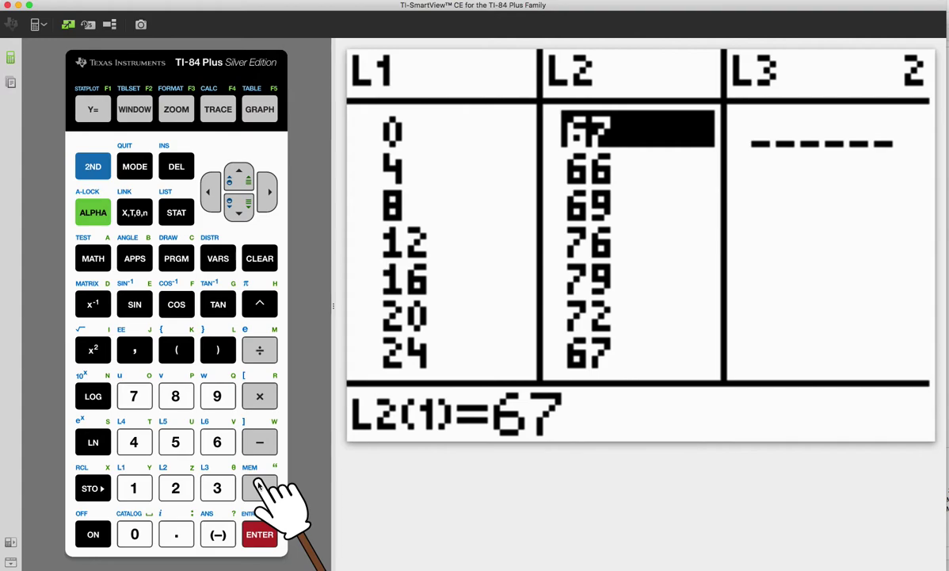
pyautogui.click(93, 166)
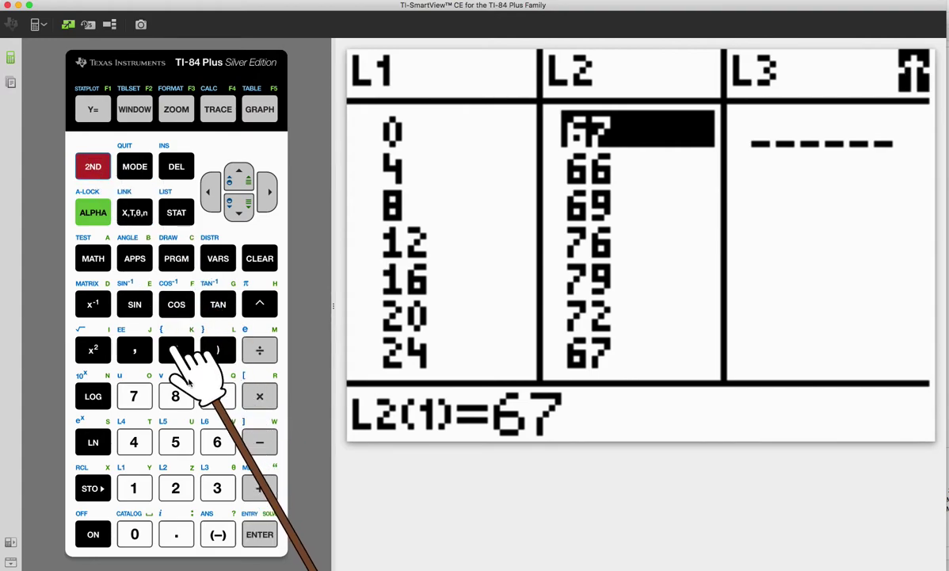
pyautogui.click(260, 488)
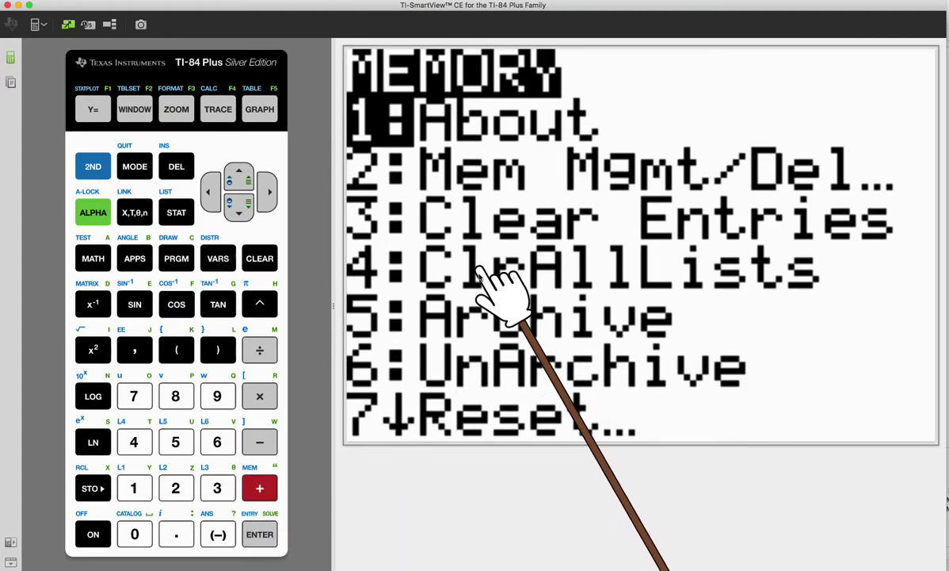
pyautogui.press('4')
pyautogui.press('Return')
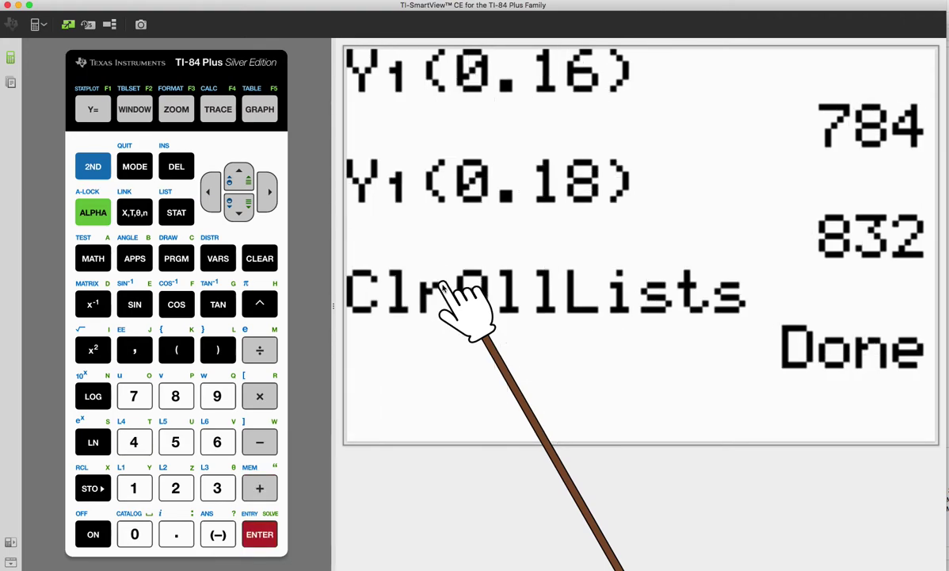
# Reopen the STAT list editor at the first entry of the empty L1.
pyautogui.click(176, 213)
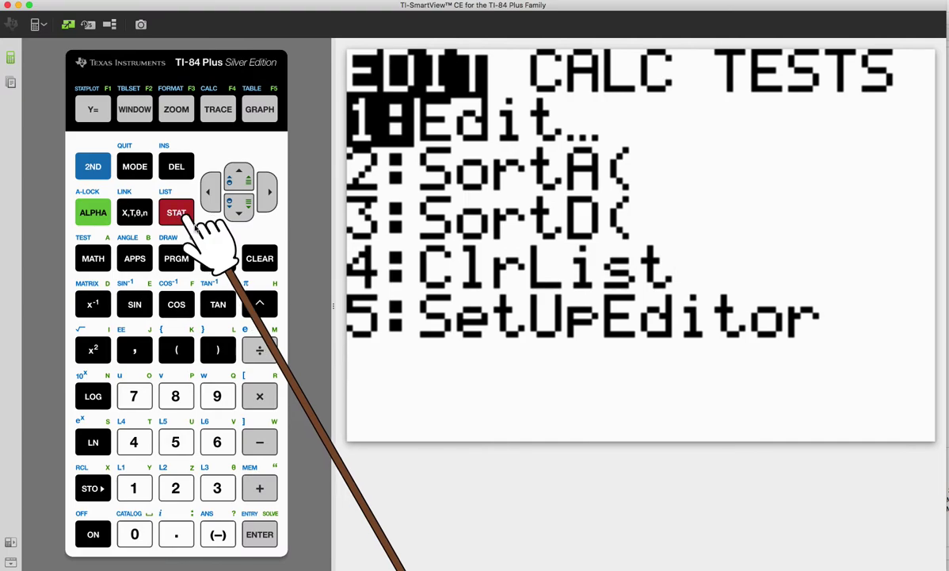
pyautogui.press('Return')
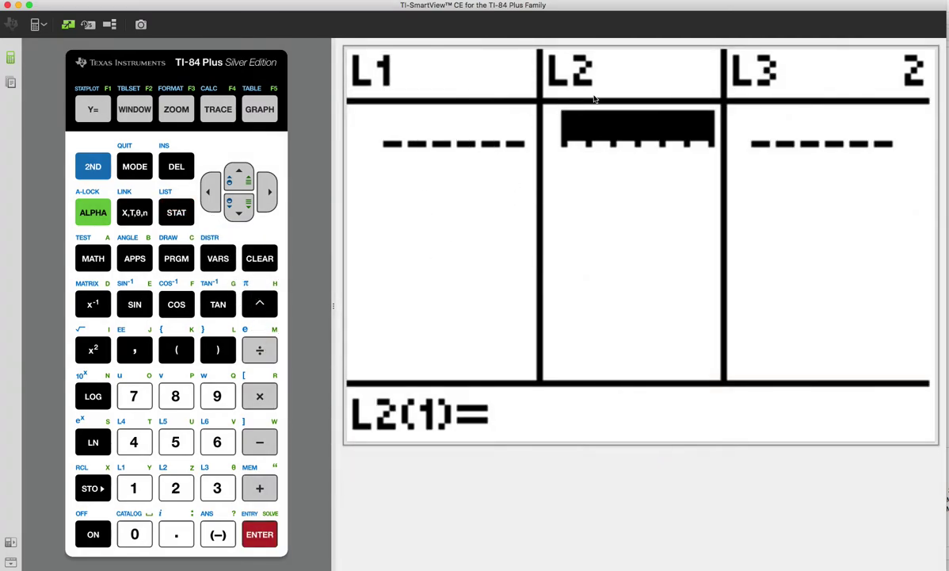
pyautogui.press('Left')
pyautogui.press('Left')
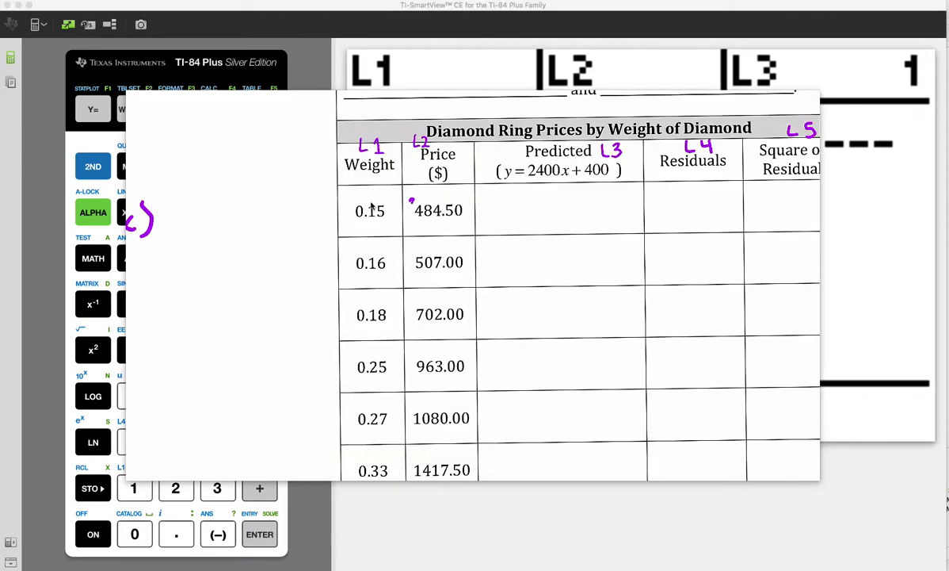
# Enter the weights .15, .16, .18, .25, .27, .33 and .23 into L1.
pyautogui.press('super+w')
pyautogui.write('.15')
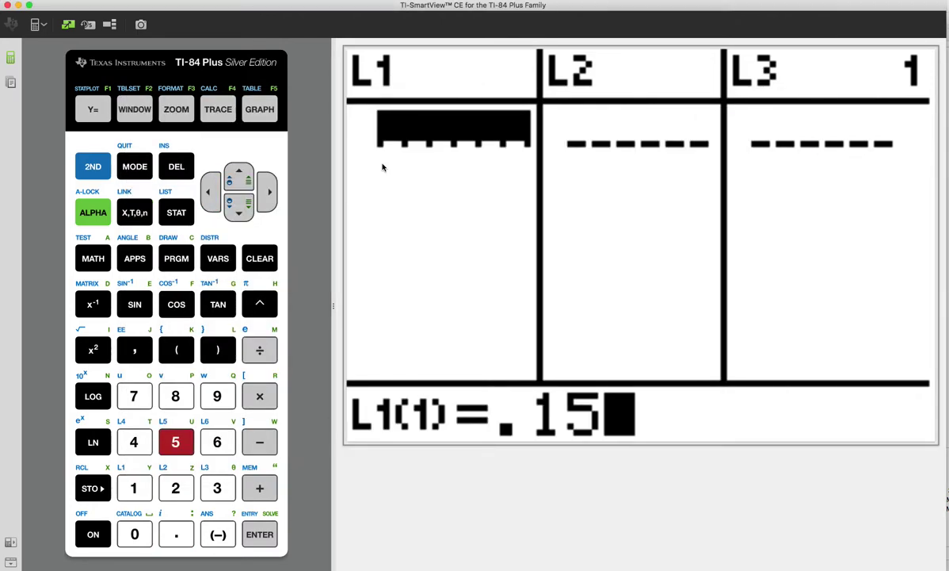
pyautogui.press('Return')
pyautogui.write('.16')
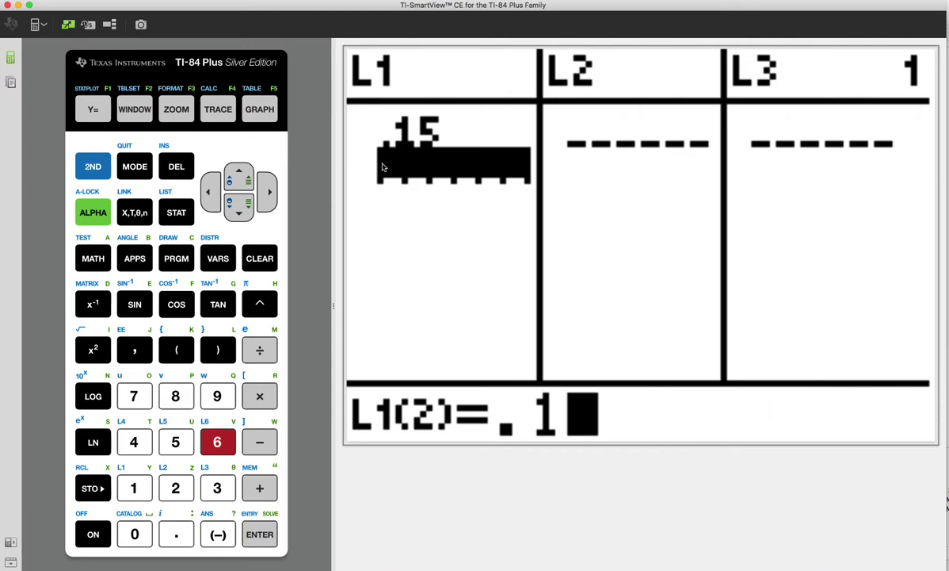
pyautogui.press('Return')
pyautogui.write('.18')
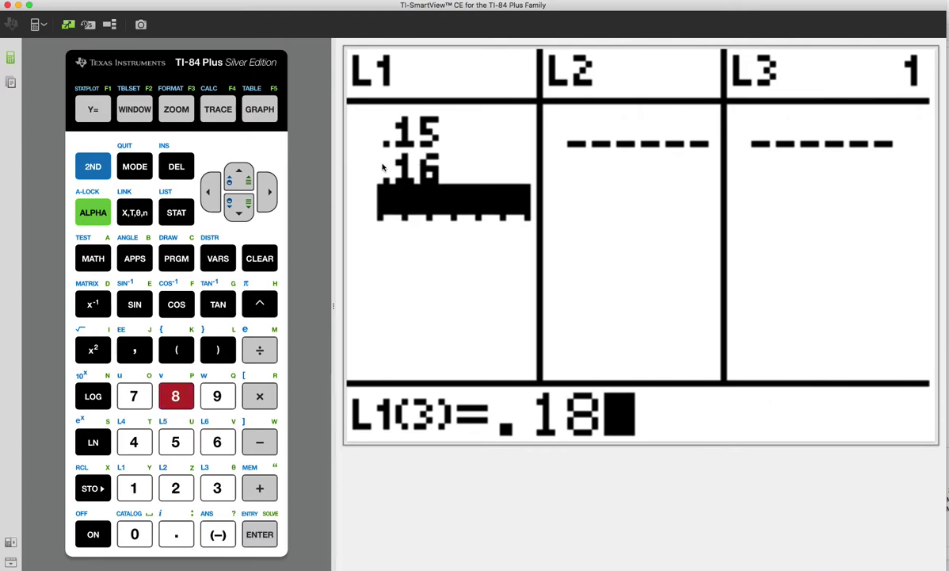
pyautogui.press('Return')
pyautogui.write('.25')
pyautogui.press('Return')
pyautogui.write('.27')
pyautogui.press('Return')
pyautogui.write('.3')
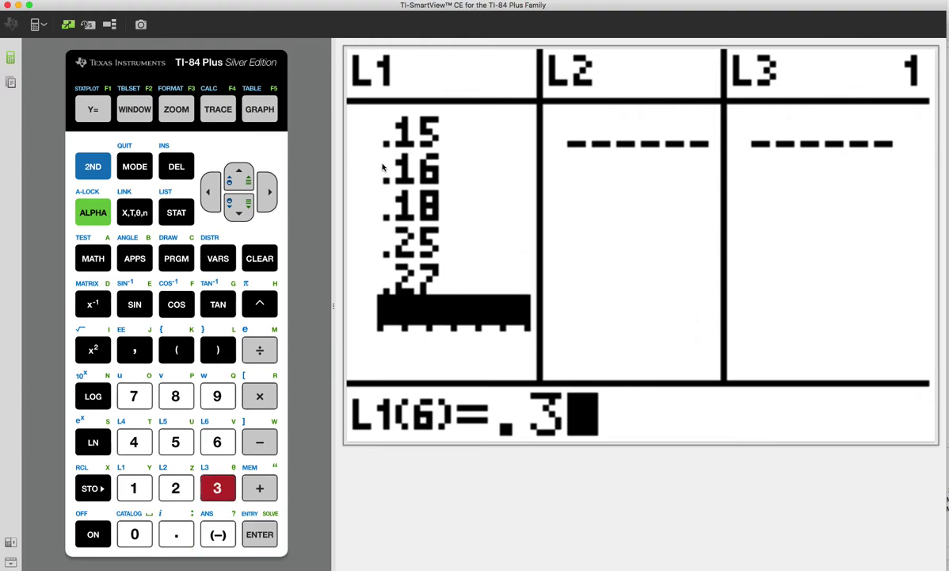
pyautogui.write('3')
pyautogui.press('Return')
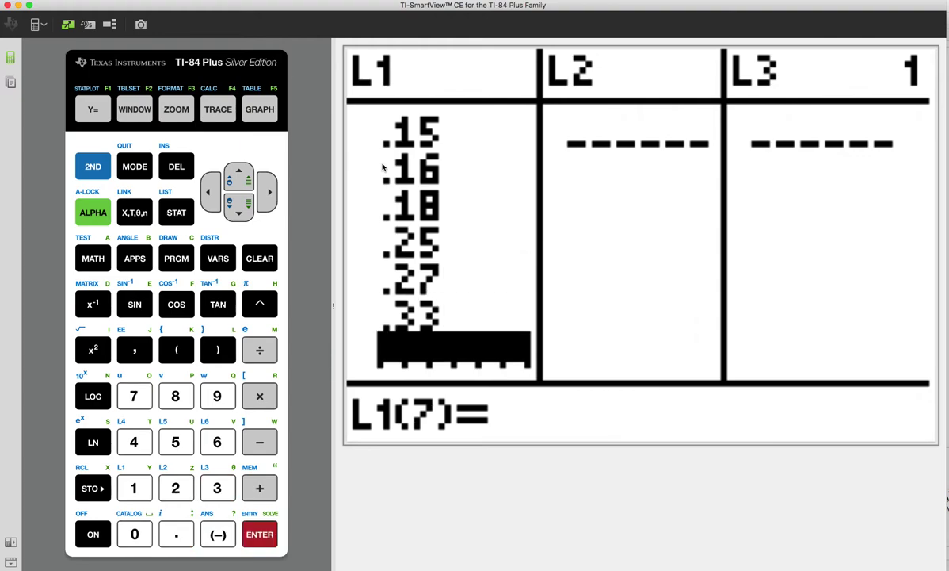
pyautogui.write('.23')
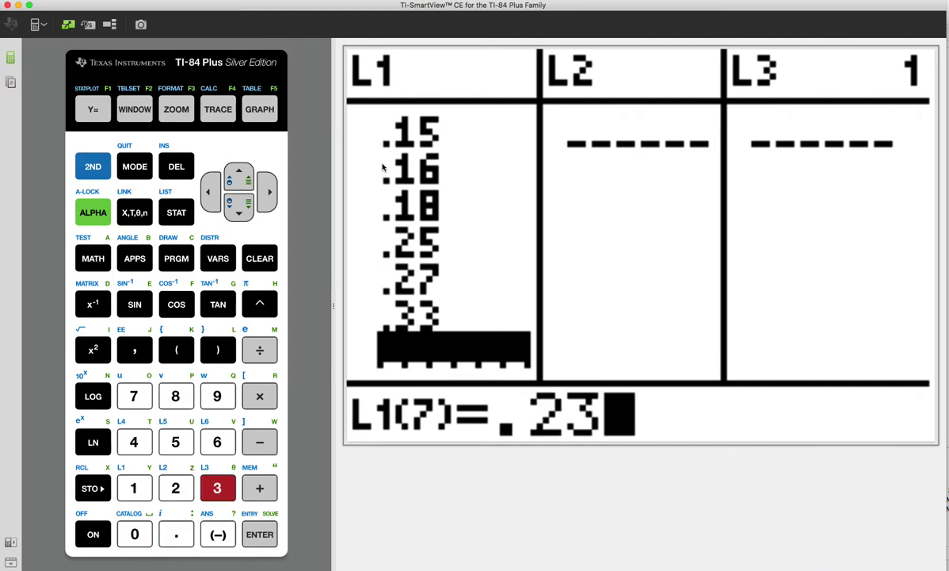
pyautogui.press('Return')
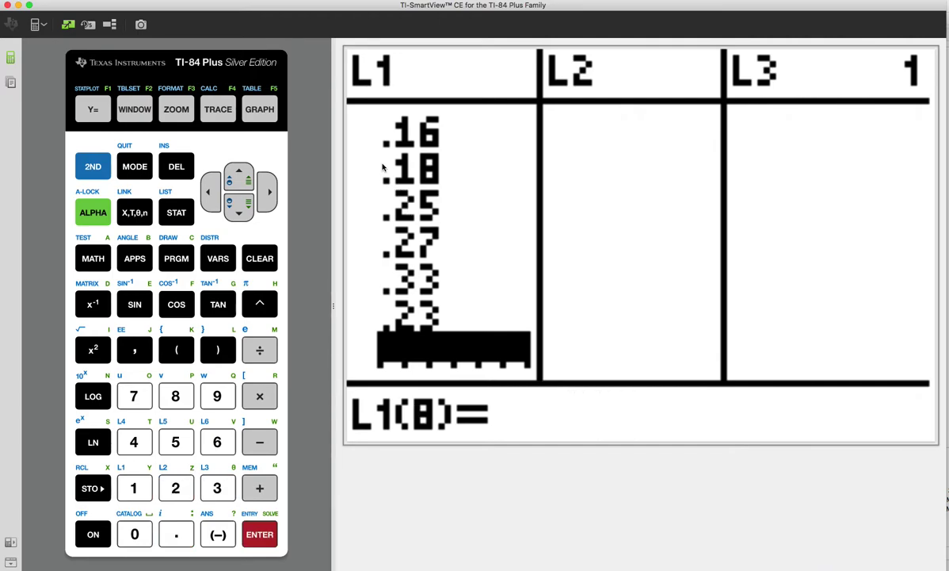
# Check the weights against the worksheet and move to the first entry of L2.
pyautogui.press('super+Tab')
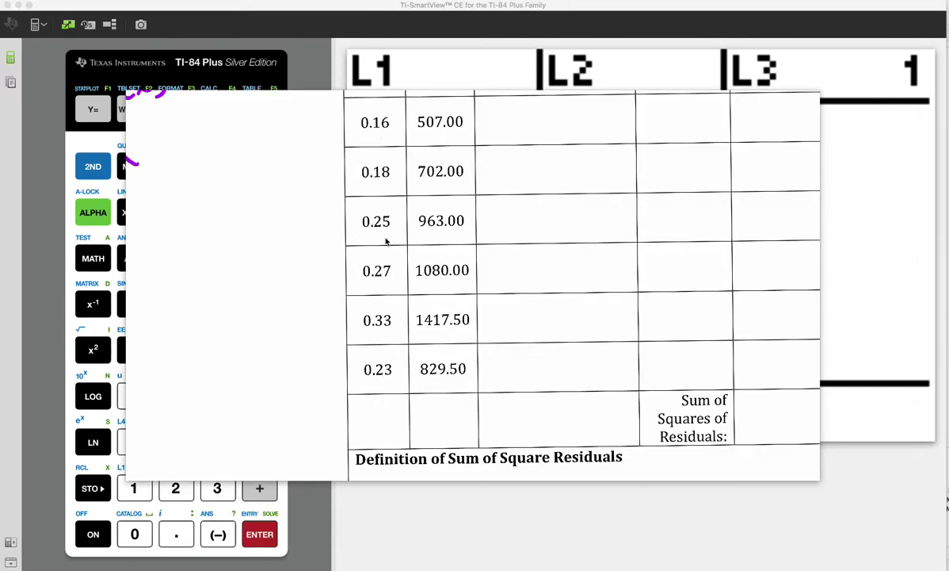
pyautogui.press('super+Tab')
pyautogui.press('super+Tab')
pyautogui.press('super+Tab')
pyautogui.press('Right')
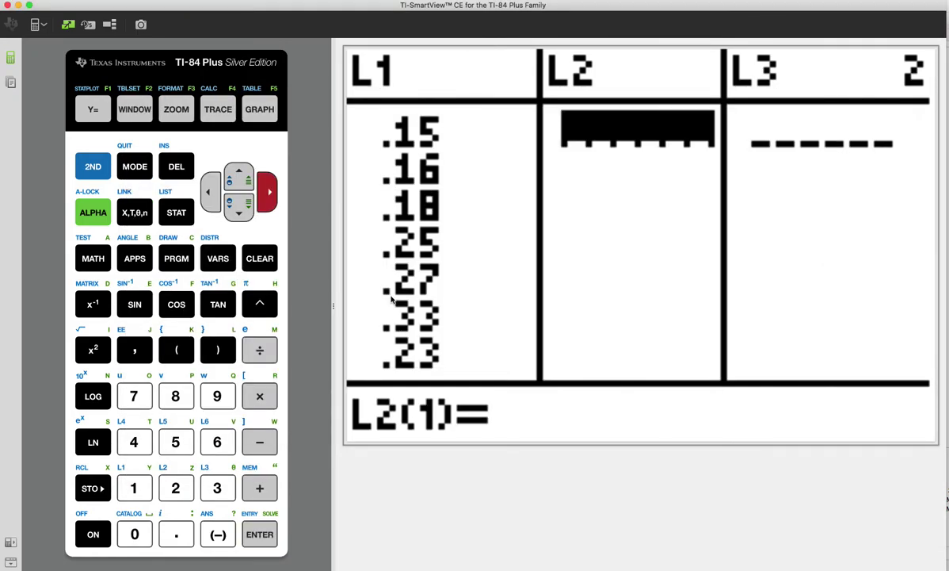
pyautogui.press('super+Tab')
# Enter the prices 484.5, 507, 702, 963, 1080, 1417.5 and 829.5 into L2.
pyautogui.scroll(3, 391, 299)
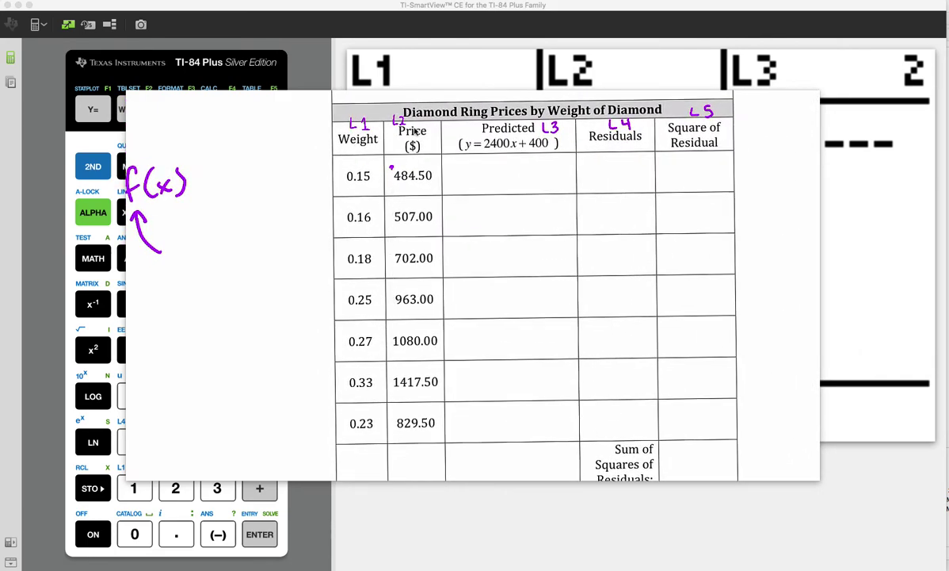
pyautogui.press('super+Tab')
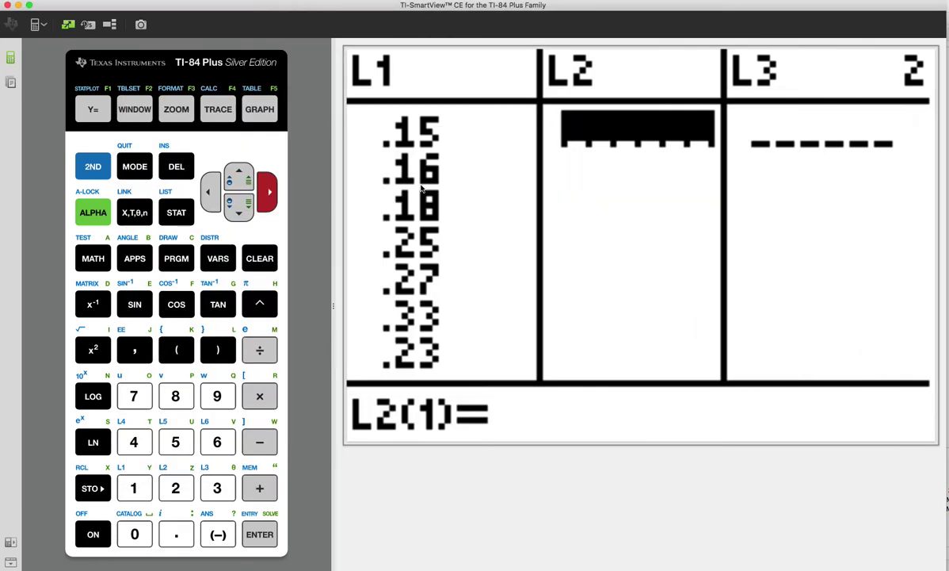
pyautogui.write('484.5')
pyautogui.press('Return')
pyautogui.write('507')
pyautogui.press('Return')
pyautogui.write('702')
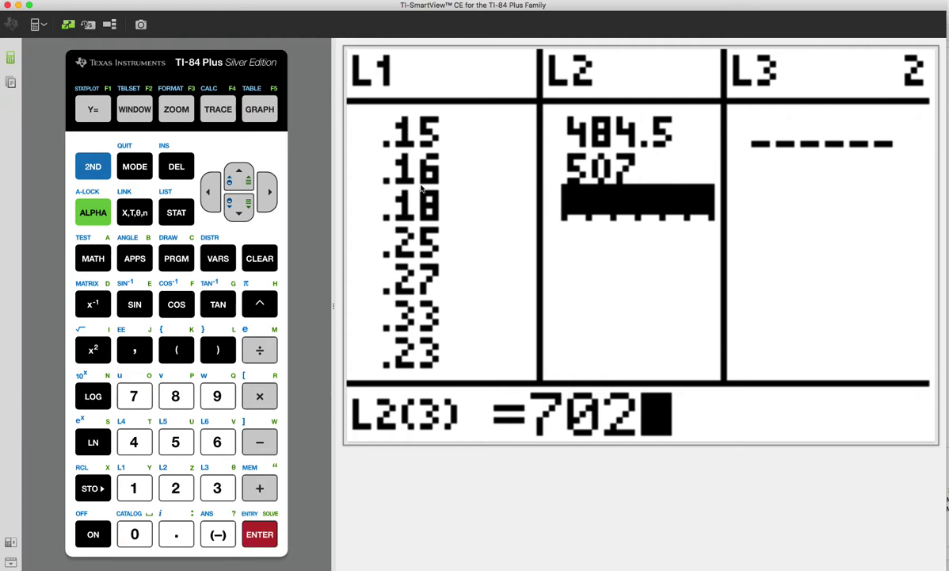
pyautogui.press('Return')
pyautogui.write('963')
pyautogui.press('Return')
pyautogui.write('1080')
pyautogui.press('Return')
pyautogui.write('1417.5')
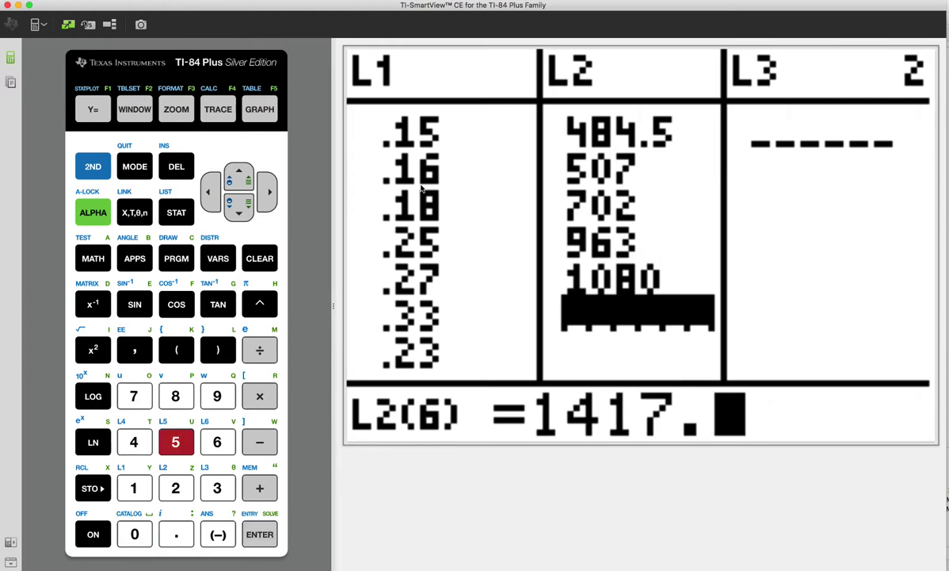
pyautogui.press('Return')
pyautogui.write('829.5')
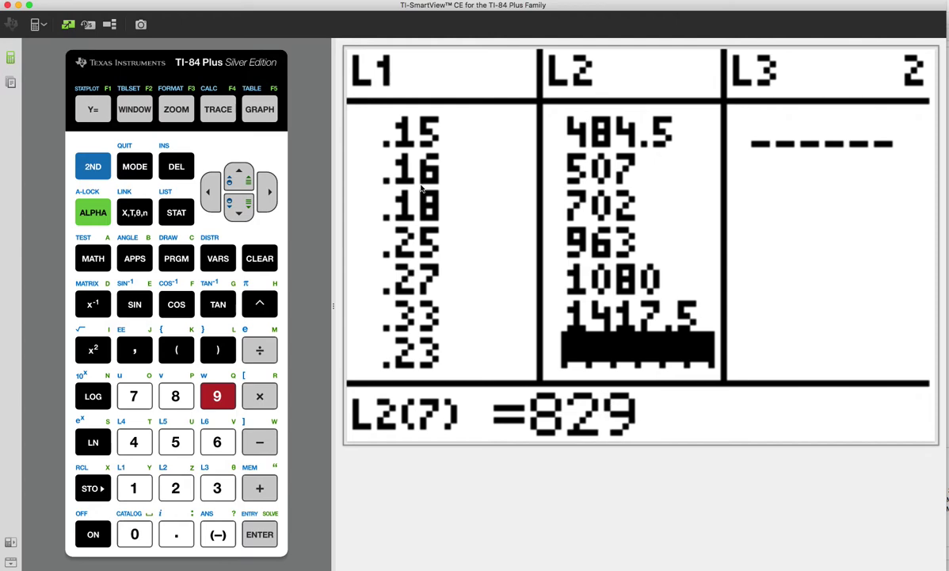
pyautogui.press('Return')
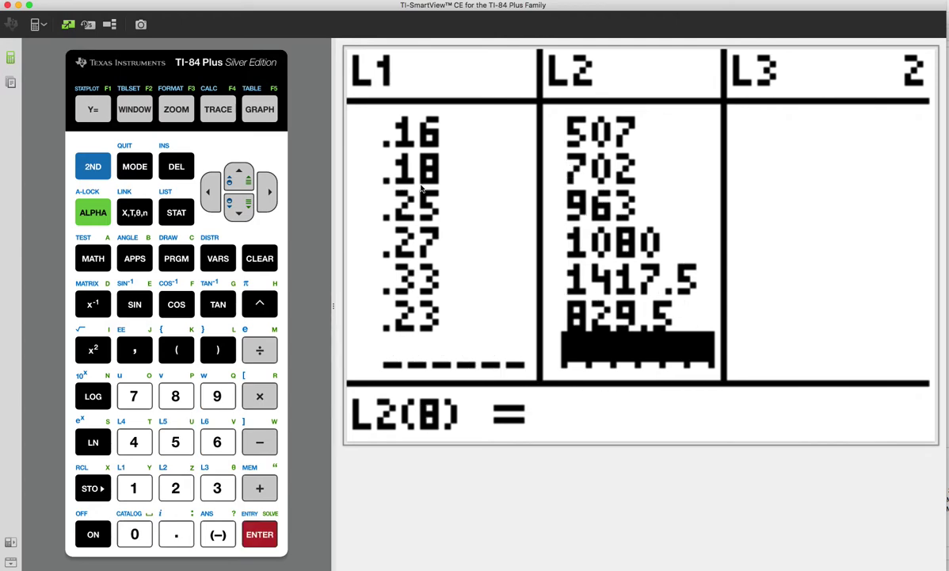
# Compare the L2 prices against the worksheet's Price column.
pyautogui.press('super+Tab')
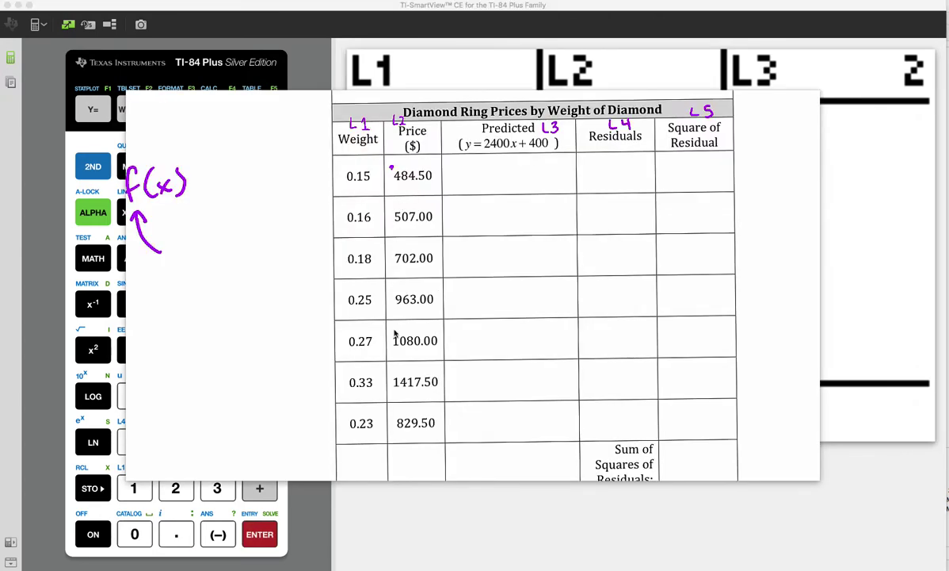
pyautogui.press('super+Tab')
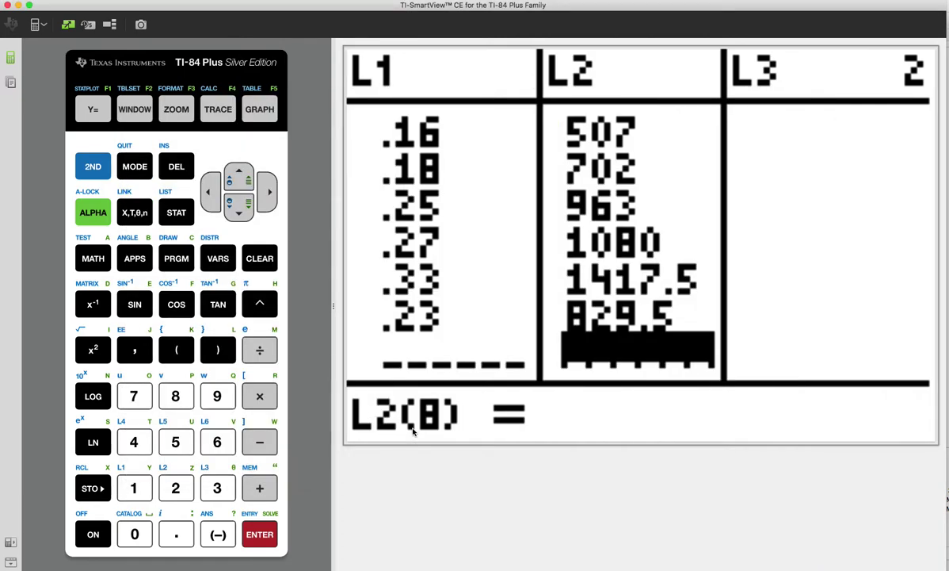
pyautogui.press('super+Tab')
pyautogui.press('super+Tab')
pyautogui.press('super+Tab')
pyautogui.press('super+Tab')
pyautogui.press('super+Tab')
pyautogui.press('super+Tab')
pyautogui.press('super+Tab')
pyautogui.press('super+Tab')
pyautogui.press('Up')
pyautogui.press('Up')
pyautogui.press('Up')
pyautogui.press('Up')
pyautogui.press('Up')
pyautogui.press('Up')
pyautogui.press('Up')
pyautogui.press('Up')
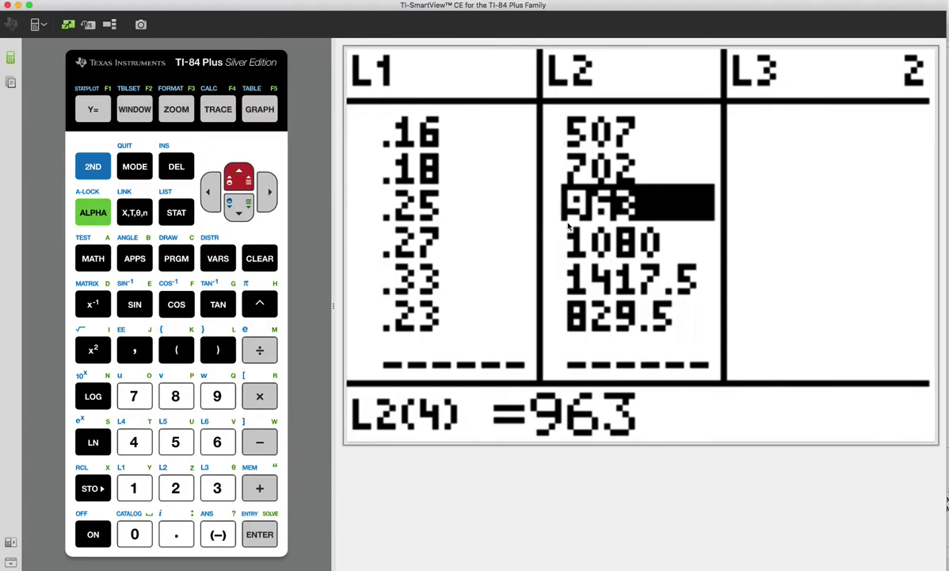
pyautogui.press('super+Tab')
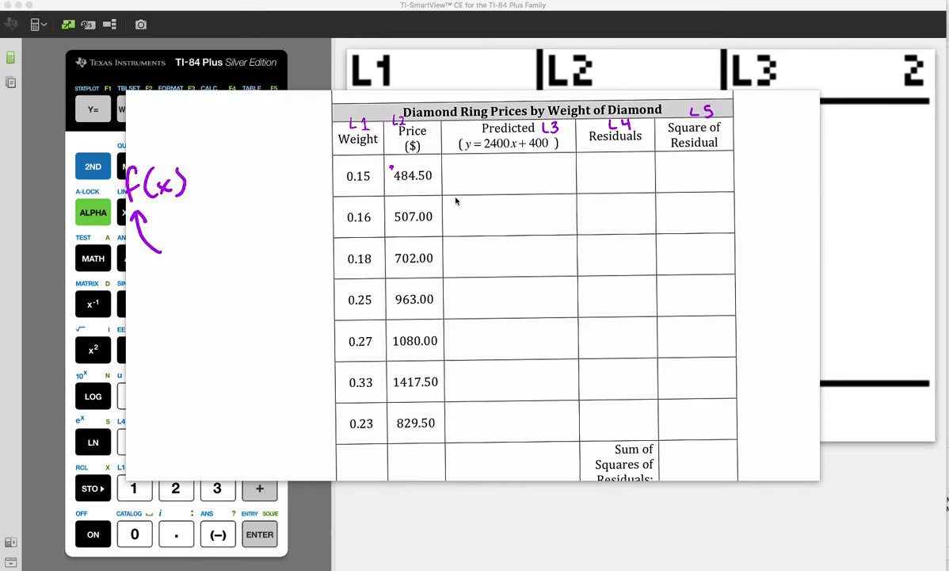
pyautogui.press('super+Tab')
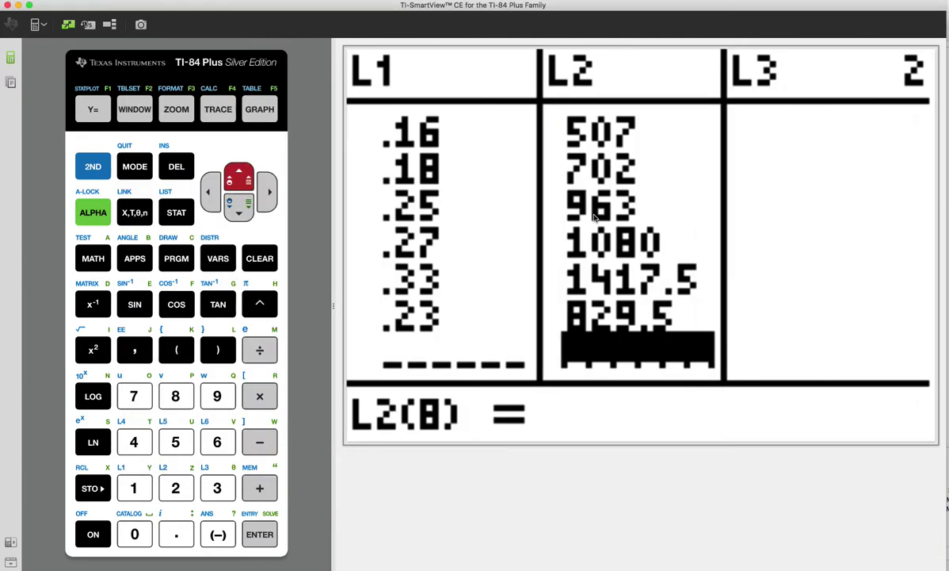
# Move the cursor onto the L3 header so the whole list can take a formula.
pyautogui.press('Up')
pyautogui.press('Up')
pyautogui.press('Up')
pyautogui.press('Up')
pyautogui.press('Right')
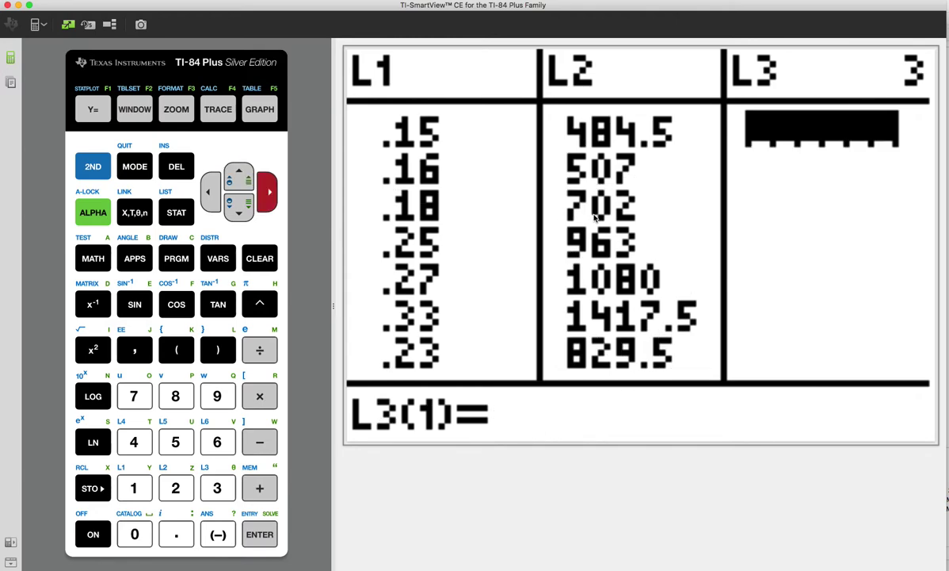
pyautogui.press('Up')
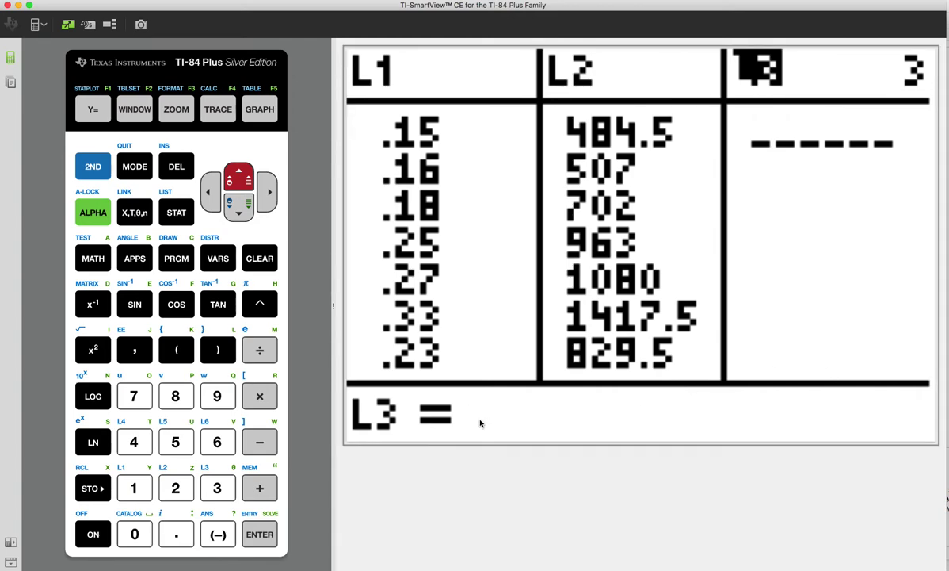
# Annotate the worksheet with (L1) above x.
pyautogui.press('super+Tab')
pyautogui.scroll(5, 500, 197)
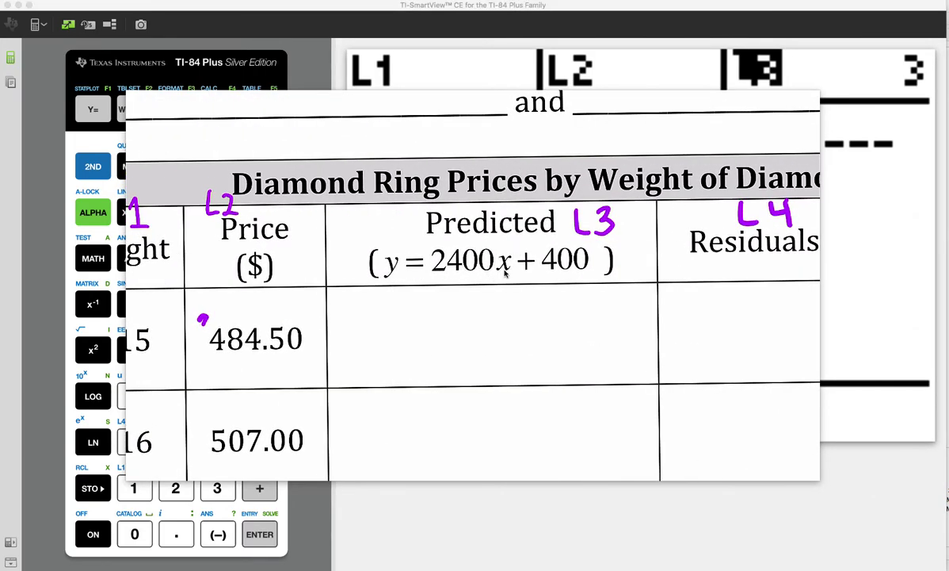
pyautogui.scroll(3, 504, 272)
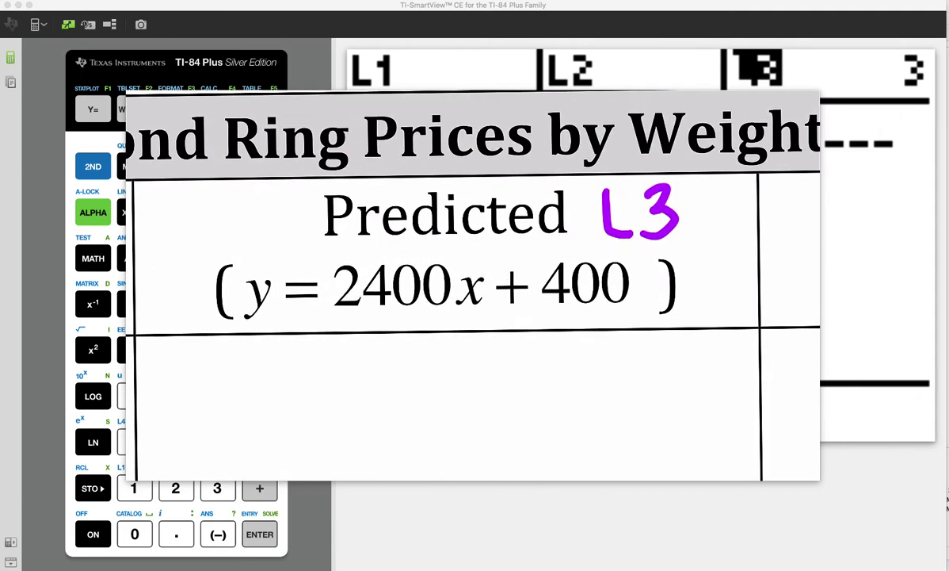
pyautogui.scroll(-3, 505, 272)
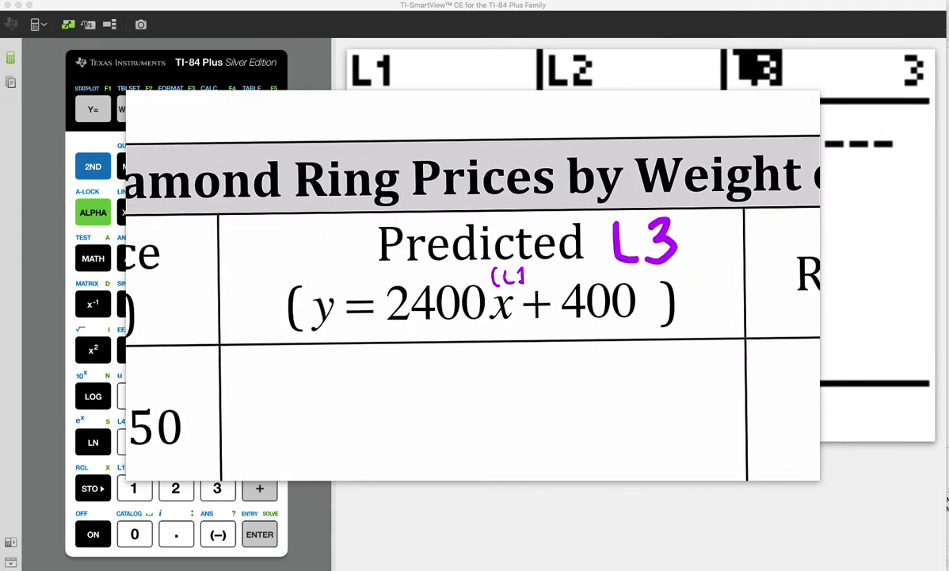
pyautogui.moveTo(535, 269); pyautogui.dragTo(537, 288)
pyautogui.scroll(-3, 396, 345)
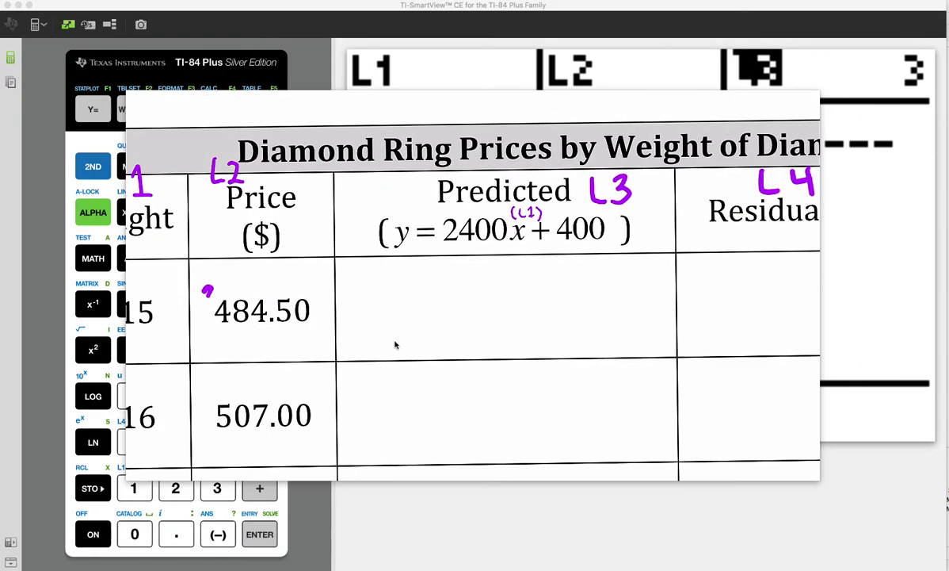
pyautogui.scroll(-3, 395, 345)
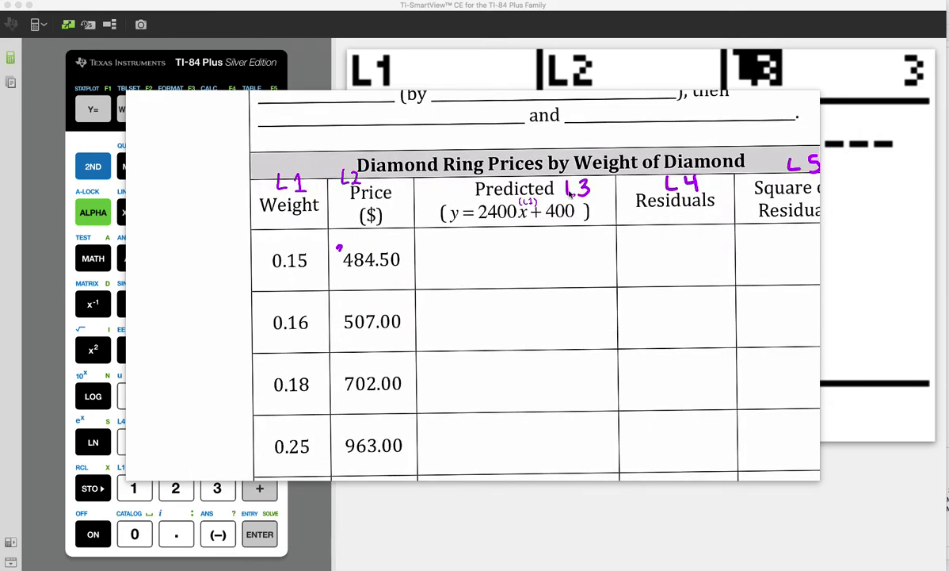
pyautogui.moveTo(286, 261)
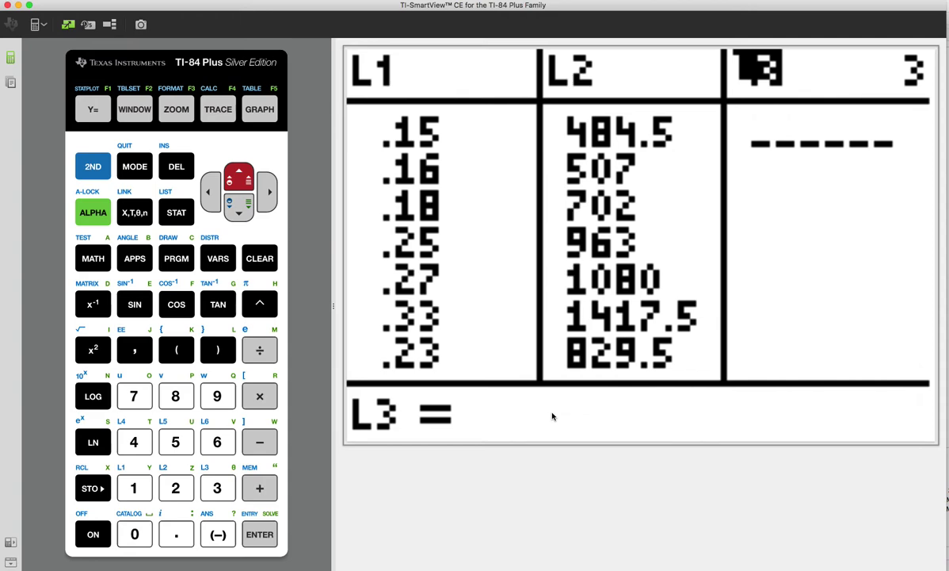
# Enter 2400L1+400 on the L3 header, producing predicted prices 760 through 952.
pyautogui.write('2400')
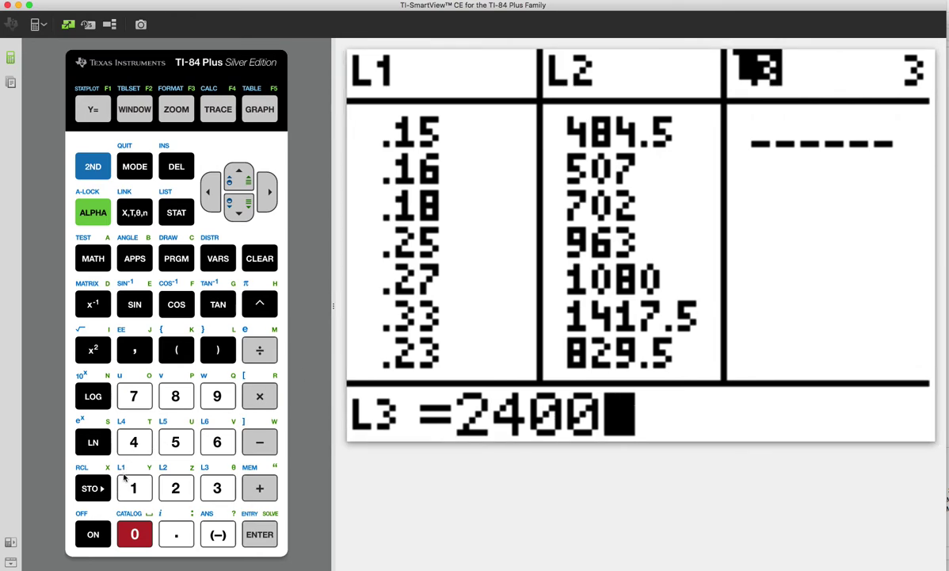
pyautogui.press('shift')
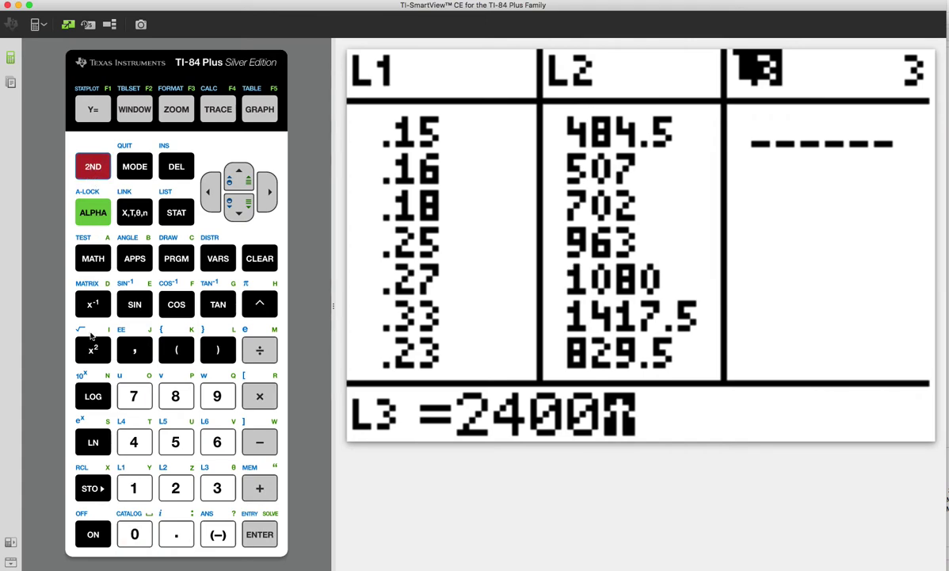
pyautogui.click(124, 496)
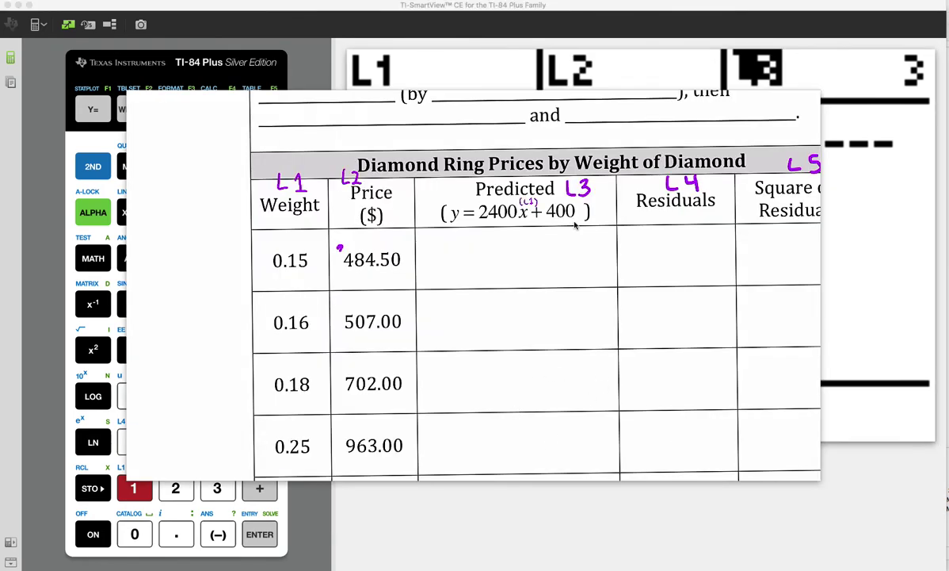
pyautogui.write('+400')
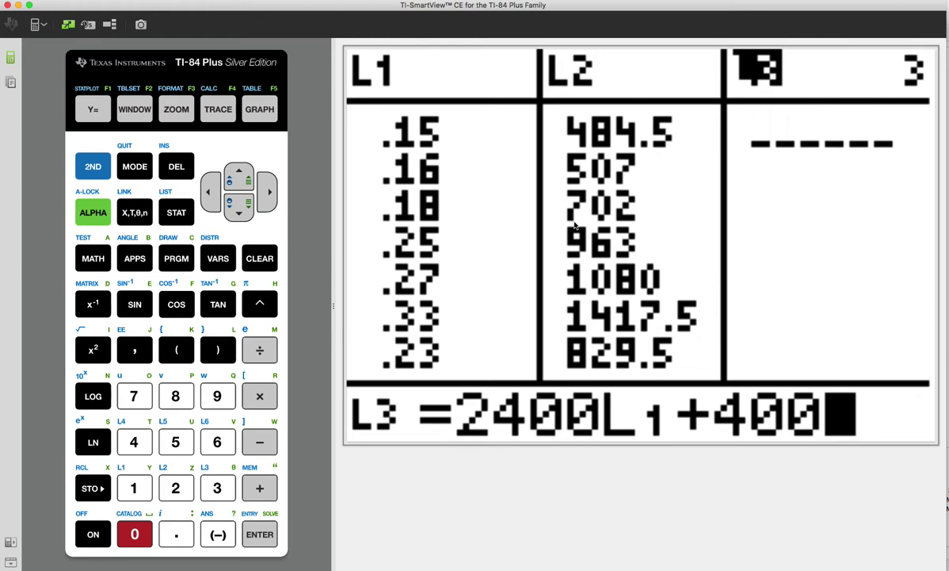
pyautogui.press('Return')
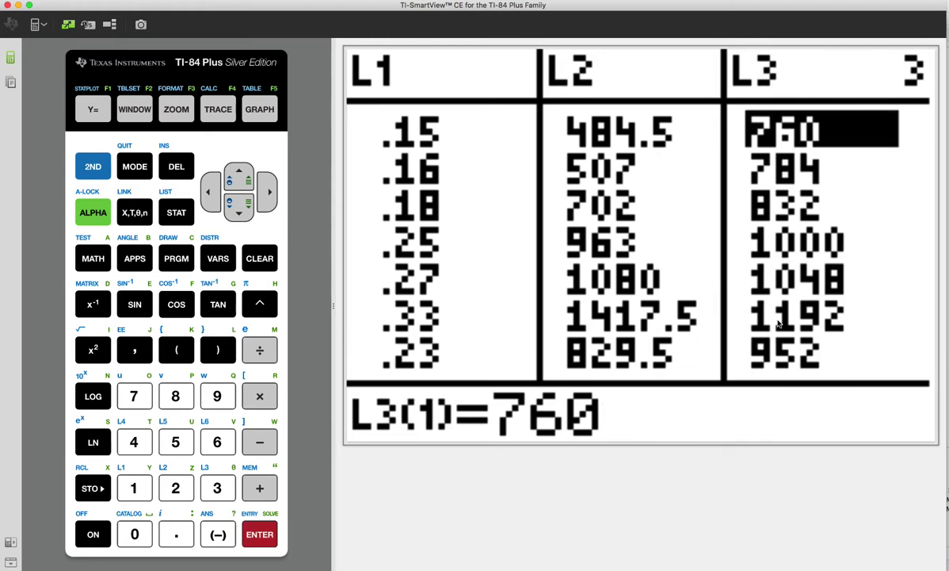
# Check the worksheet table and move over to the empty L4 list.
pyautogui.press('super+Tab')
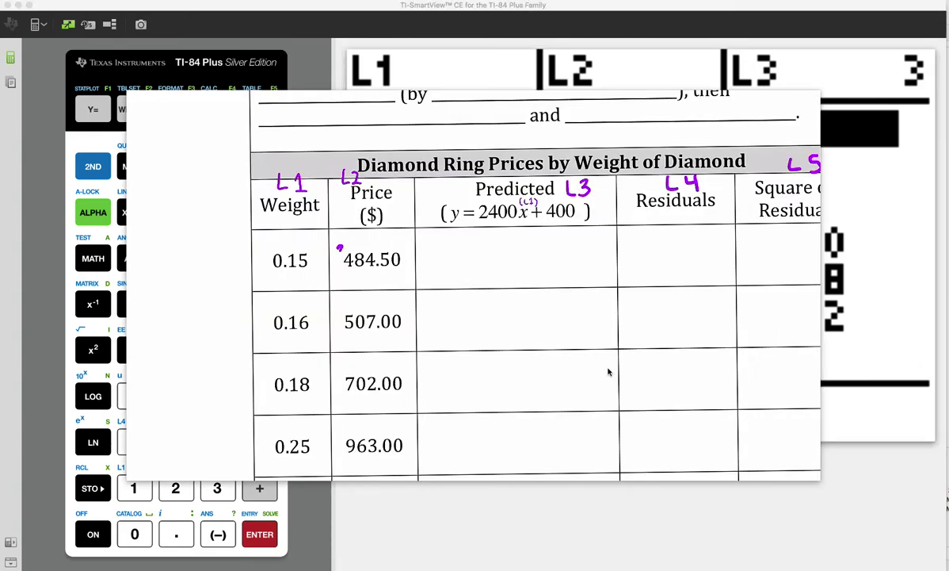
pyautogui.press('super+Tab')
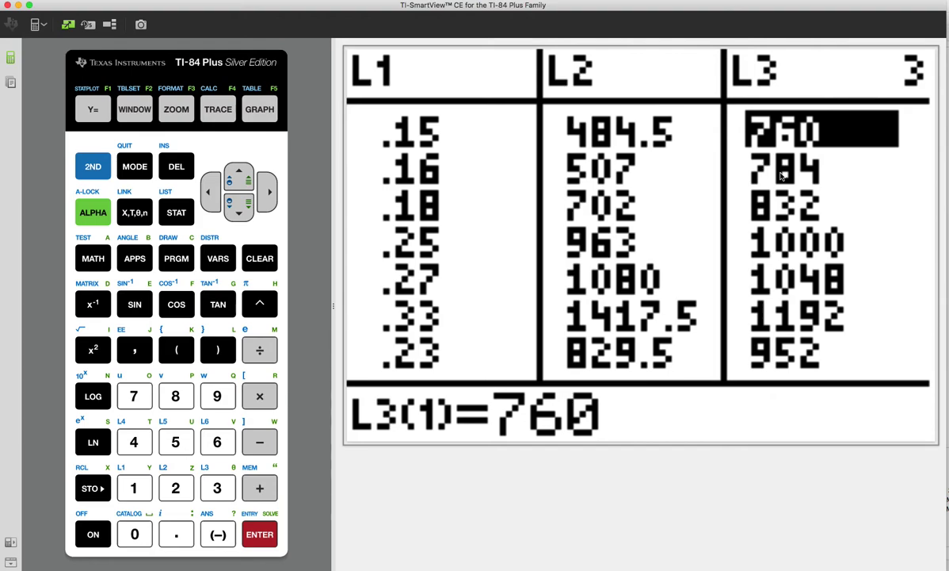
pyautogui.press('Right')
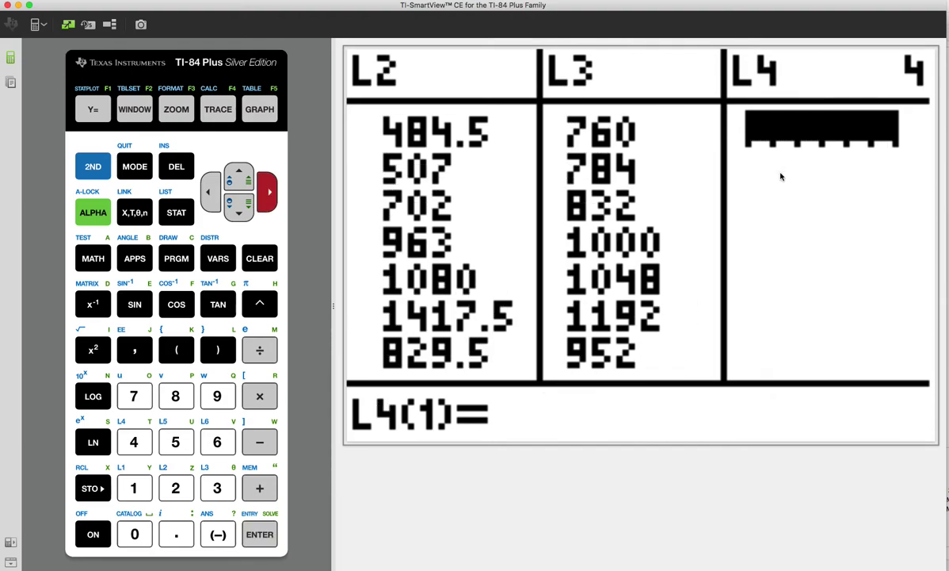
# Zoom the worksheet and write 'obs - pred' over Residuals and 'L2 observed' over Price.
pyautogui.press('super+Tab')
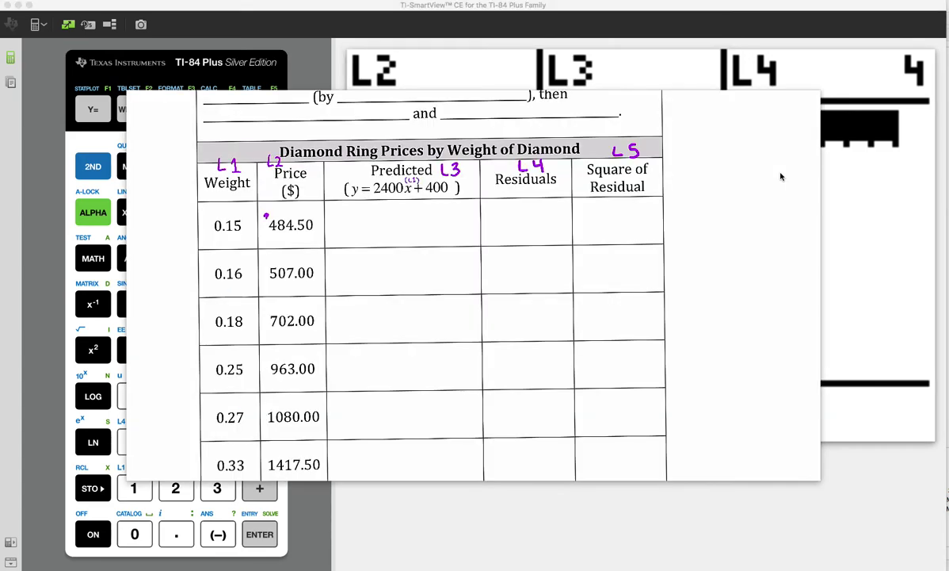
pyautogui.press('super+plus')
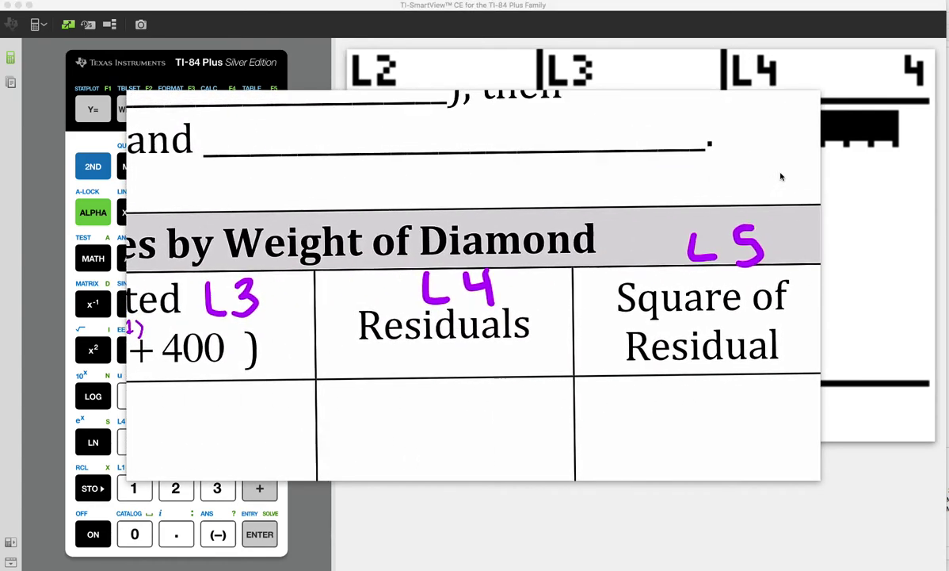
pyautogui.moveTo(415, 185); pyautogui.dragTo(440, 195)
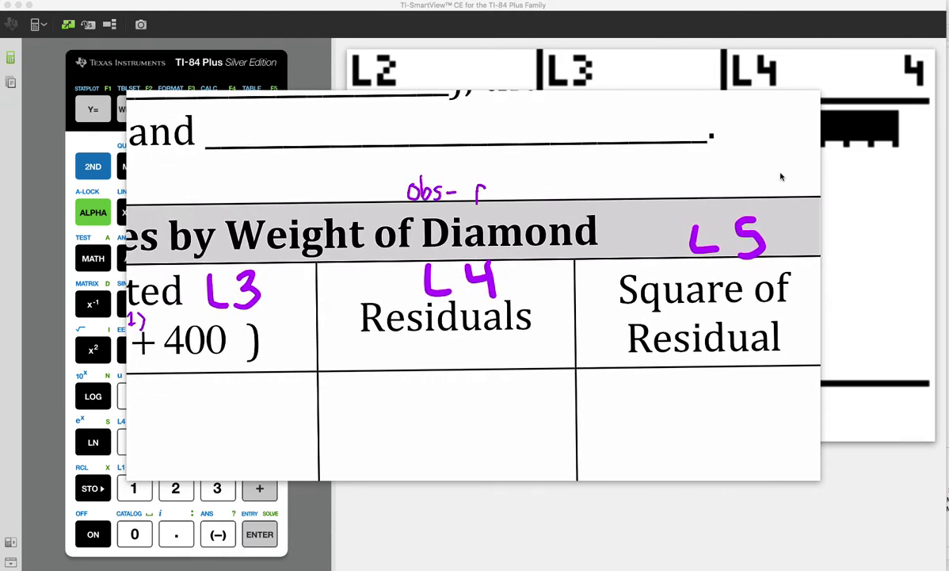
pyautogui.moveTo(501, 188)
pyautogui.mouseDown()
pyautogui.moveTo(493, 195)
pyautogui.moveTo(516, 178)
pyautogui.mouseUp()
pyautogui.scroll(-3, 781, 177)
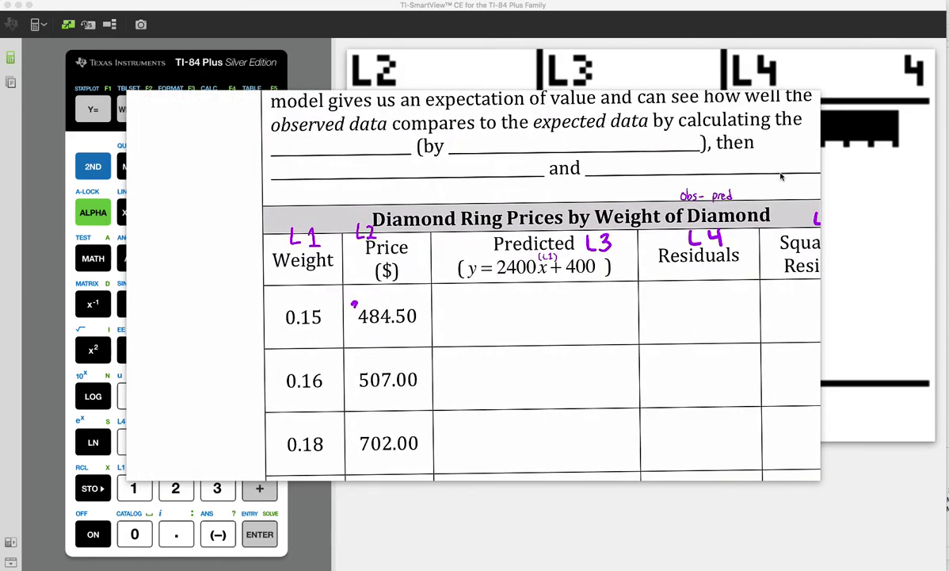
pyautogui.moveTo(434, 194); pyautogui.dragTo(411, 254)
pyautogui.moveTo(427, 185); pyautogui.dragTo(436, 196)
pyautogui.moveTo(441, 186)
pyautogui.mouseDown()
pyautogui.moveTo(467, 187)
pyautogui.moveTo(477, 198)
pyautogui.mouseUp()
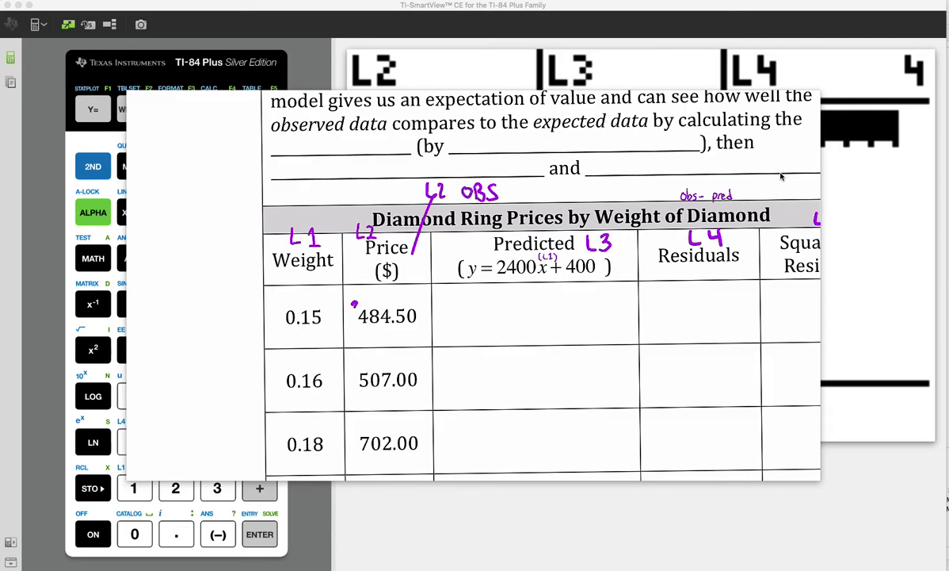
# Circle the Predicted column's L3 label, write 'L2-' as the residual formula, and return to the list editor.
pyautogui.hscroll(3, 781, 177)
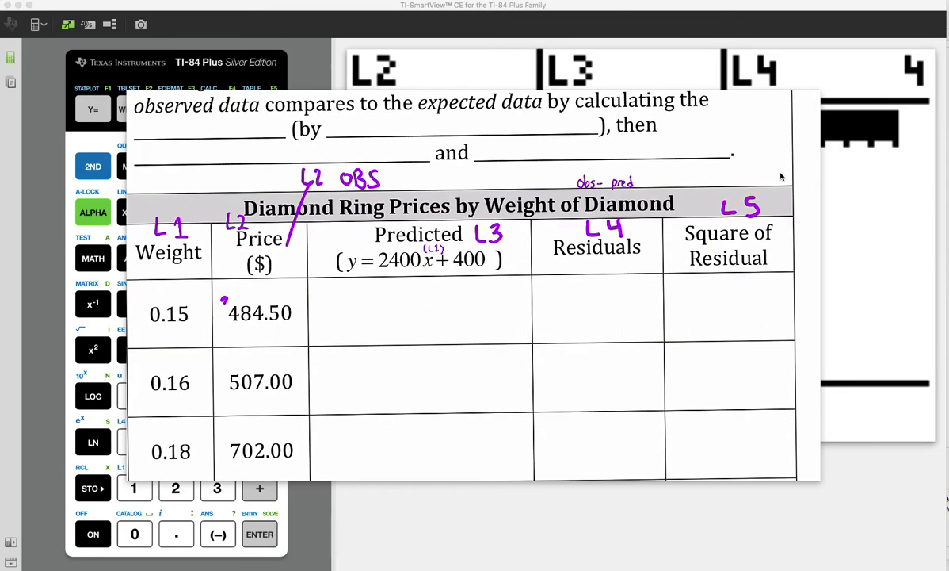
pyautogui.moveTo(487, 208)
pyautogui.mouseDown()
pyautogui.moveTo(435, 200)
pyautogui.moveTo(428, 251)
pyautogui.moveTo(440, 226)
pyautogui.mouseUp()
pyautogui.scroll(3, 780, 176)
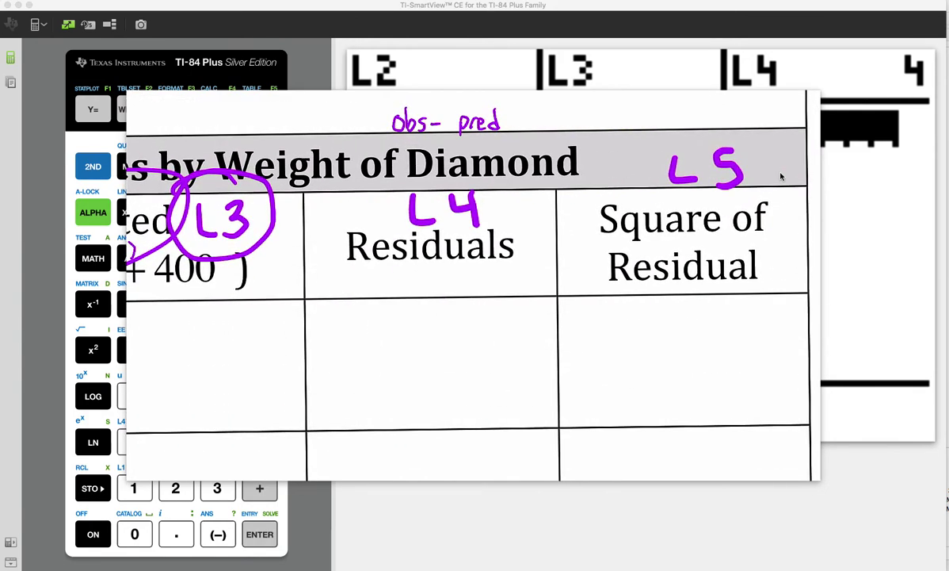
pyautogui.moveTo(412, 276); pyautogui.dragTo(426, 290)
pyautogui.moveTo(435, 280); pyautogui.dragTo(445, 280)
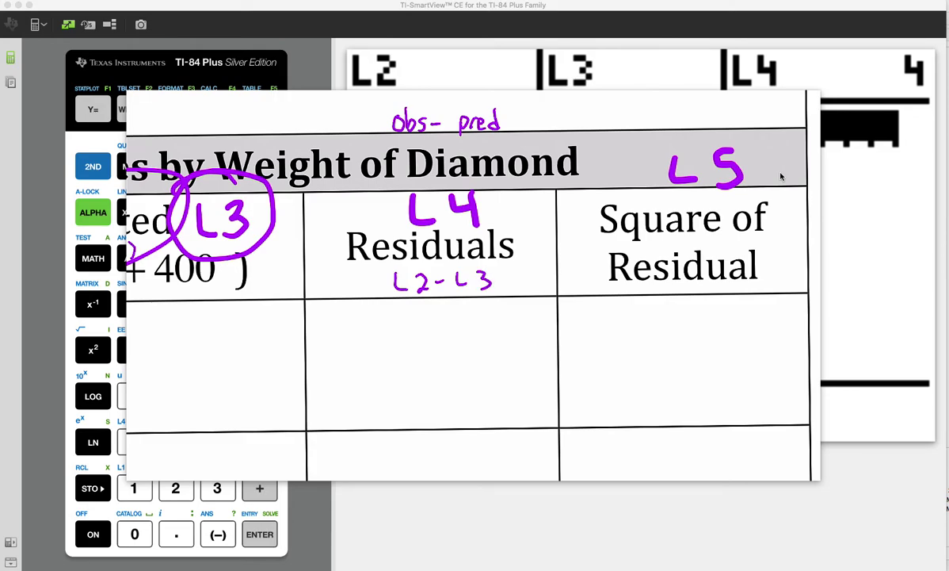
pyautogui.scroll(-3, 781, 177)
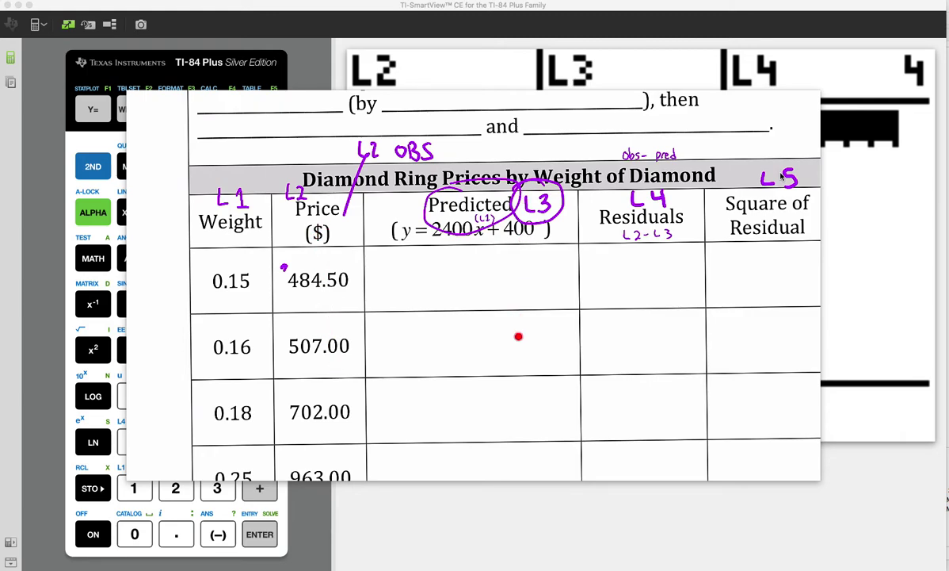
pyautogui.press('super+h')
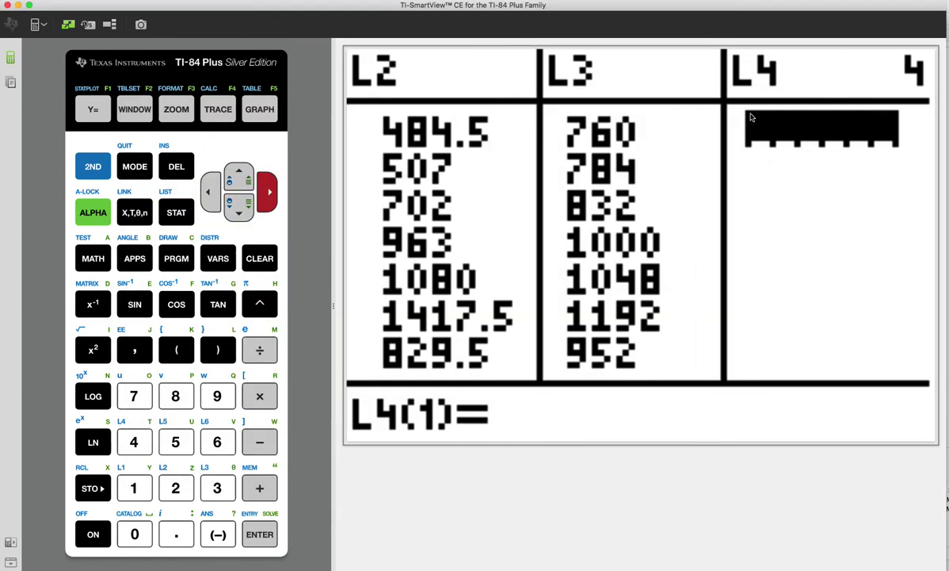
# Fill L4 with residuals L2−L3 (−275.5, −277, −130, …) and move to the empty L5.
pyautogui.press('Up')
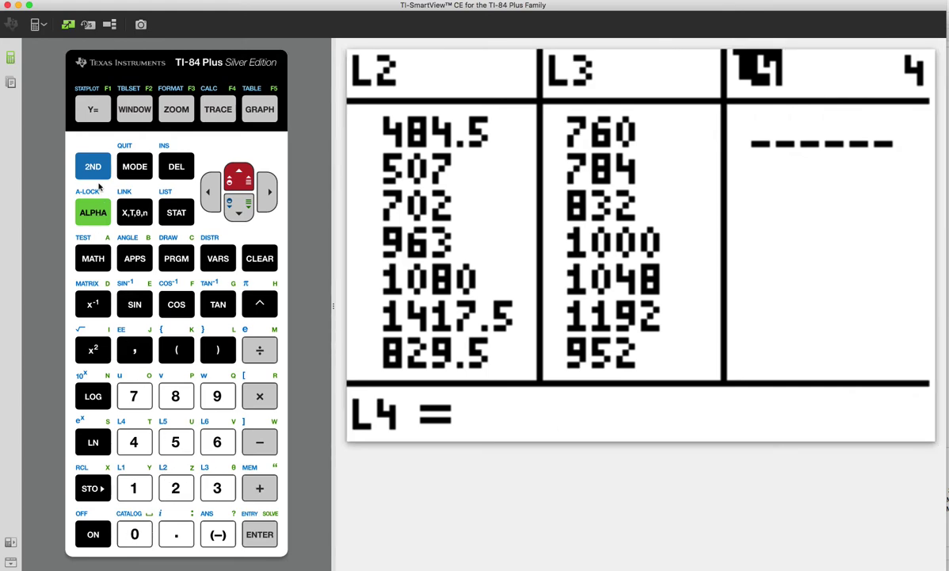
pyautogui.press('shift')
pyautogui.click(176, 485)
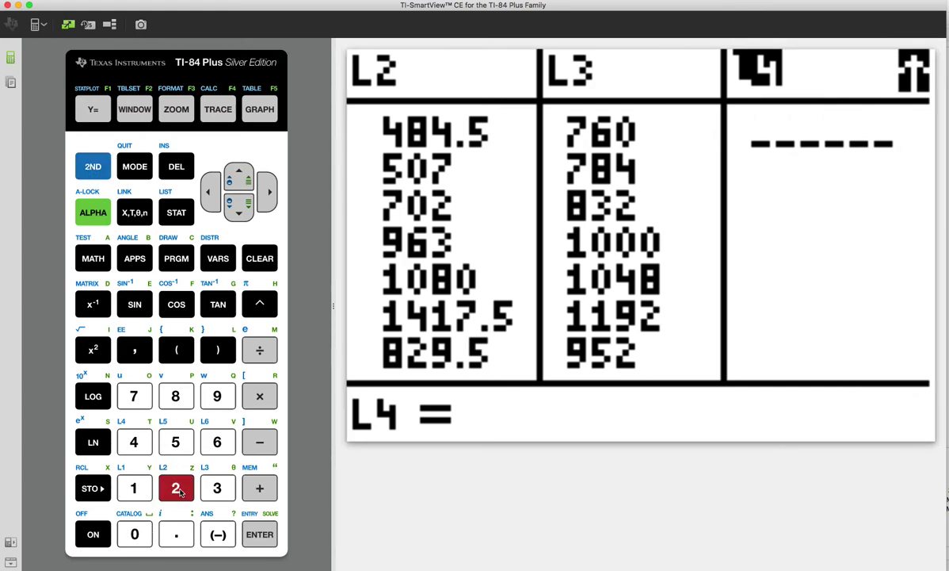
pyautogui.click(259, 441)
pyautogui.click(89, 168)
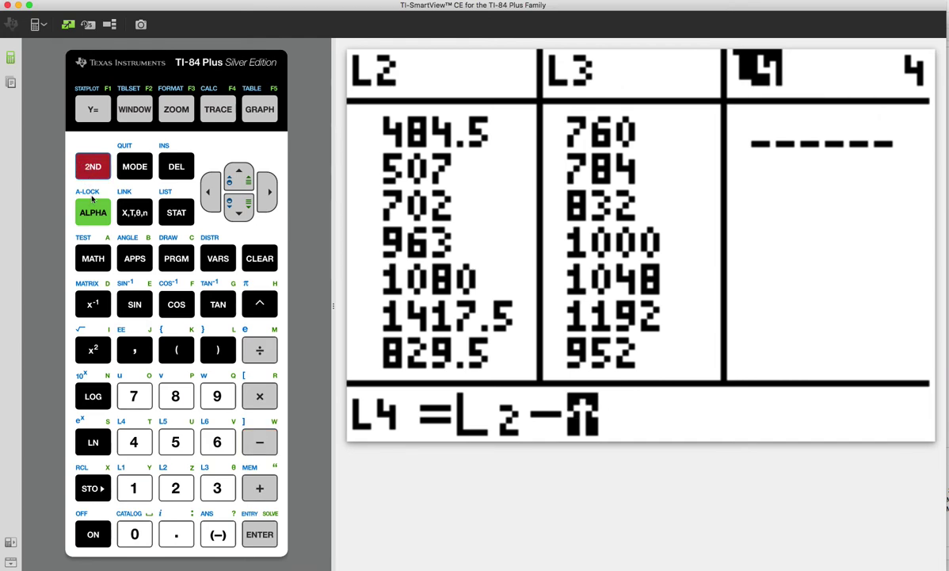
pyautogui.click(217, 488)
pyautogui.click(260, 535)
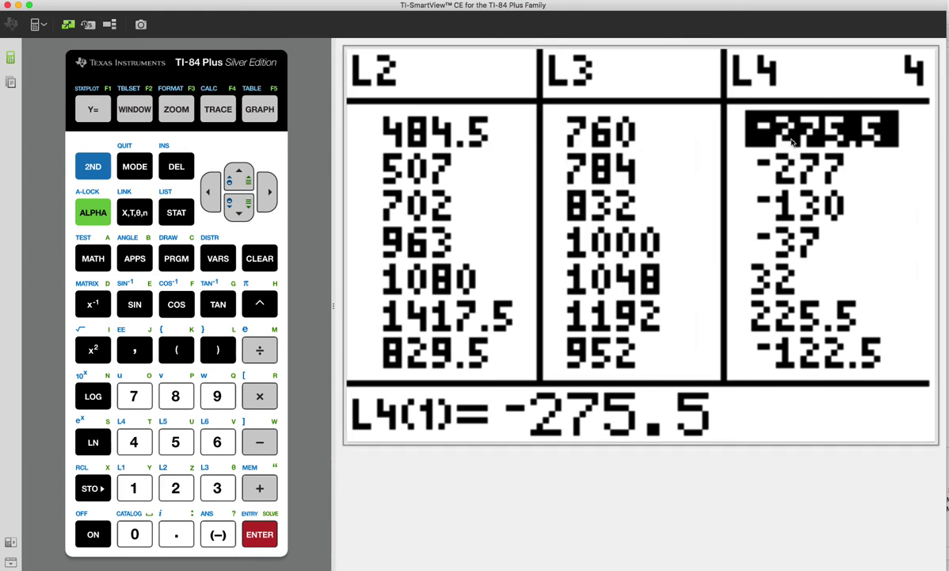
pyautogui.press('Right')
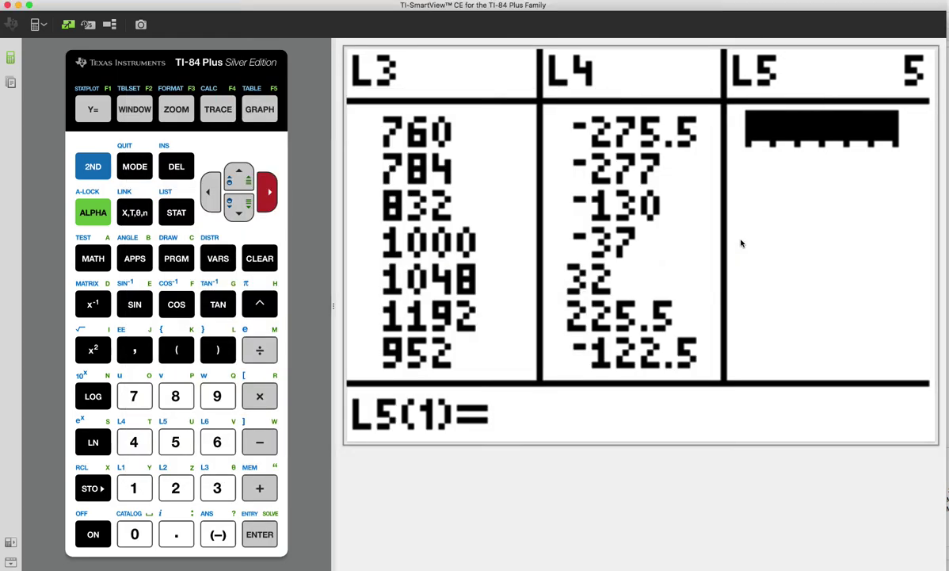
# Enter L4² on the L5 header to get squared residuals 75900.25, 76729, 16900, ….
pyautogui.press('Up')
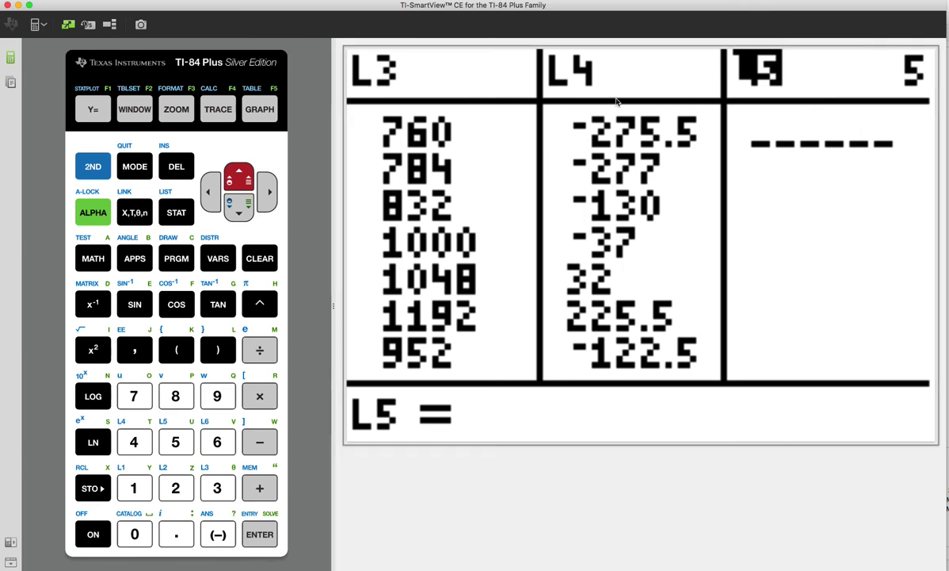
pyautogui.click(86, 169)
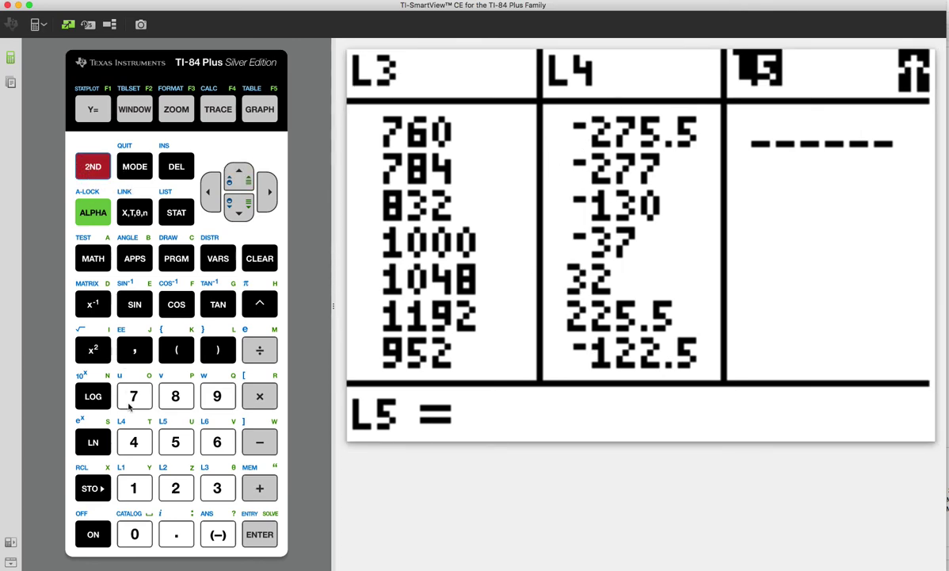
pyautogui.click(134, 441)
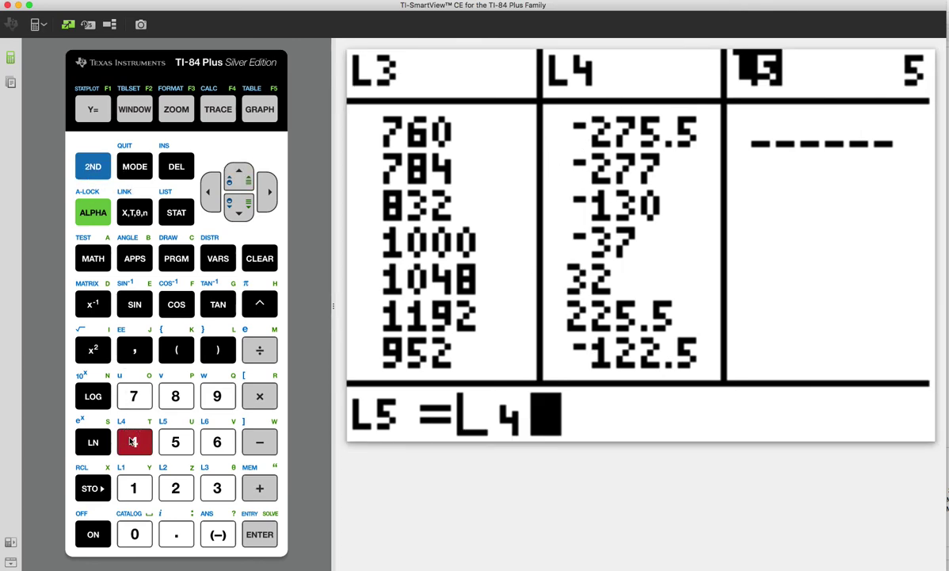
pyautogui.click(95, 351)
pyautogui.press('Return')
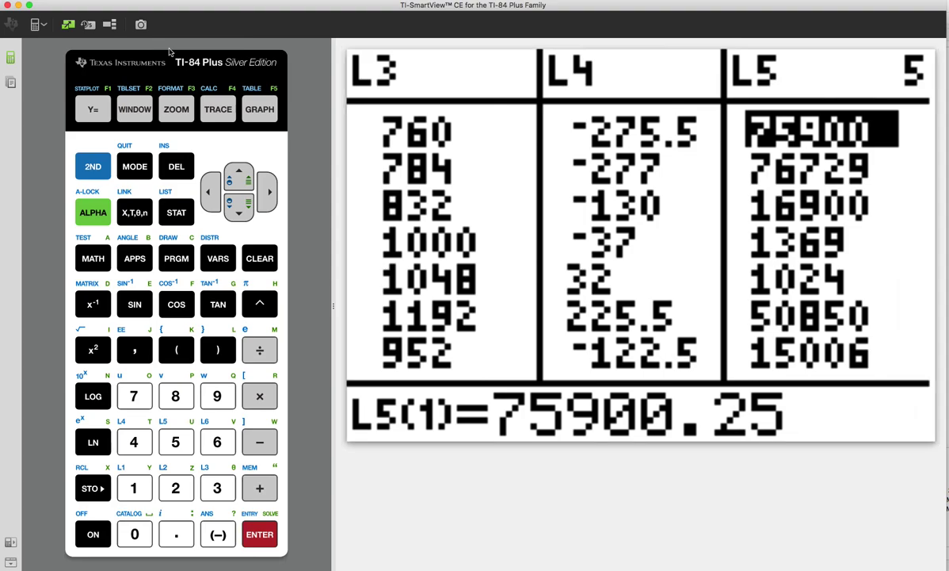
# Quit to the home screen and browse the STAT, TEST/MATH and LIST menus for the sum function.
pyautogui.click(97, 168)
pyautogui.click(135, 167)
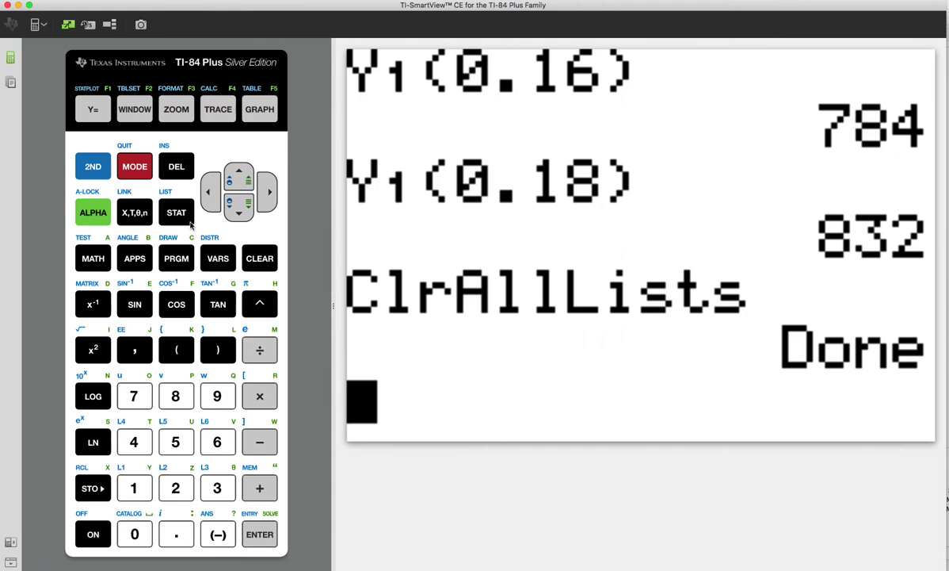
pyautogui.click(182, 216)
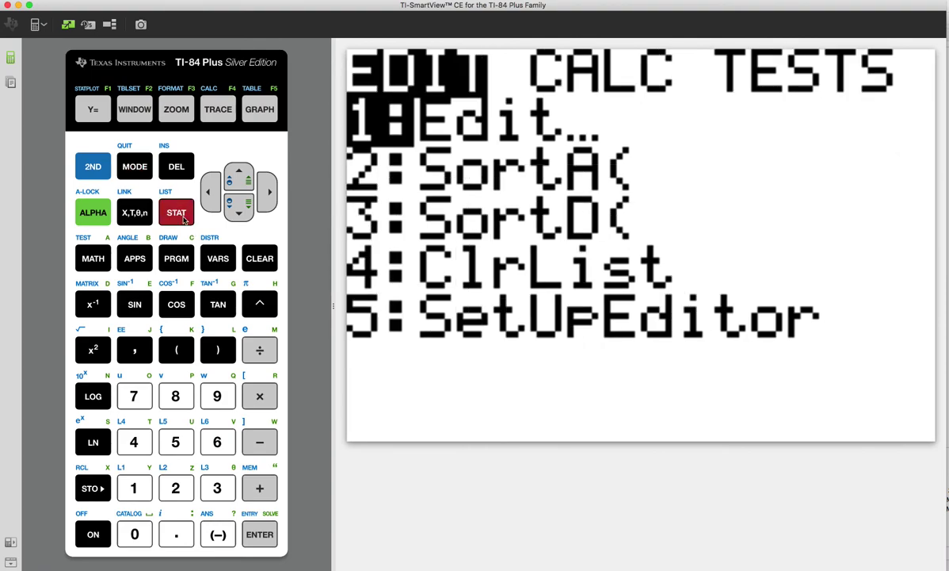
pyautogui.press('Right')
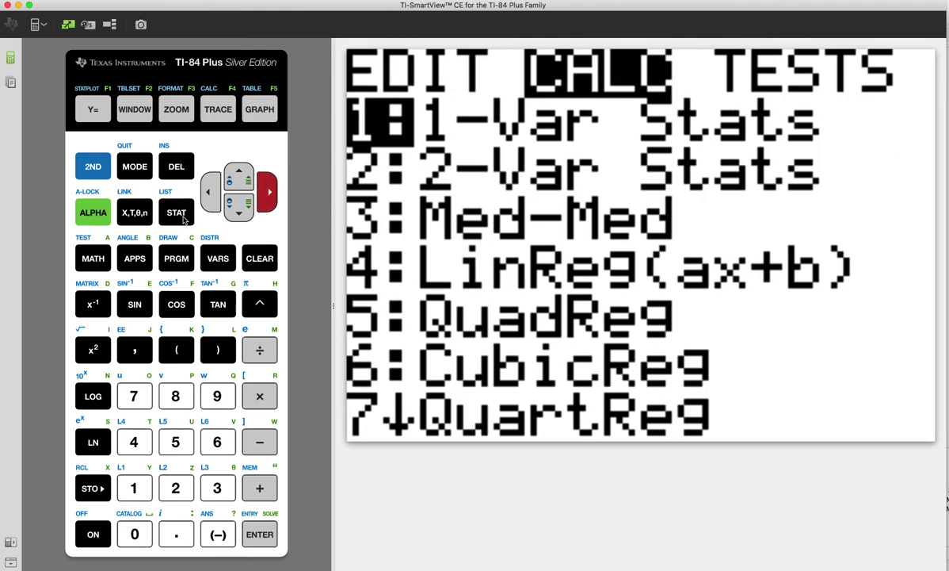
pyautogui.click(93, 169)
pyautogui.click(94, 255)
pyautogui.click(93, 256)
pyautogui.press('Right')
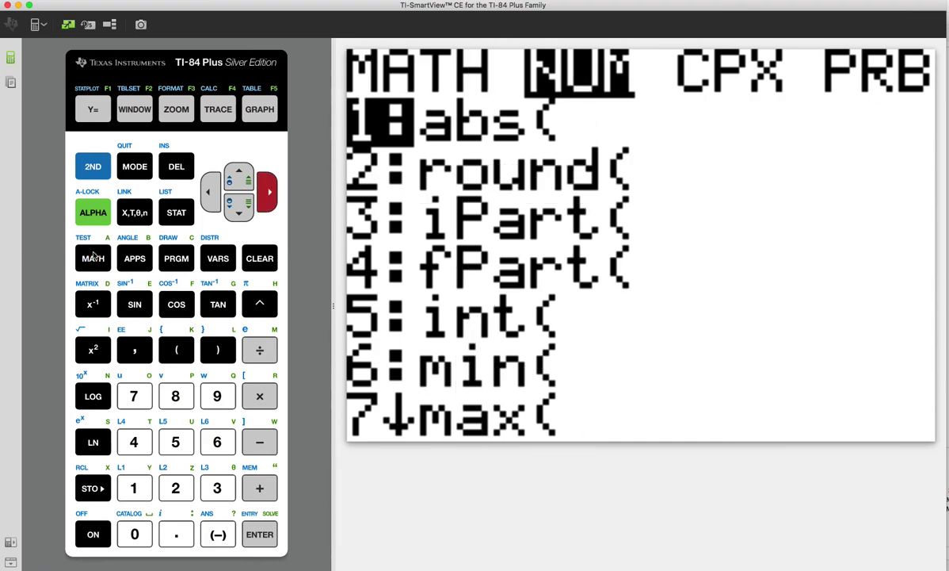
pyautogui.click(89, 165)
pyautogui.click(166, 218)
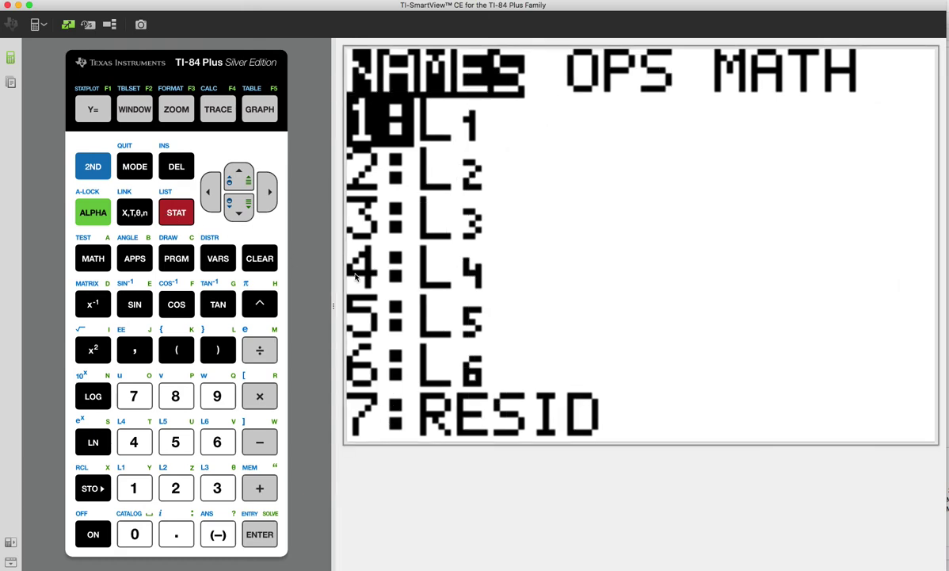
pyautogui.press('Right')
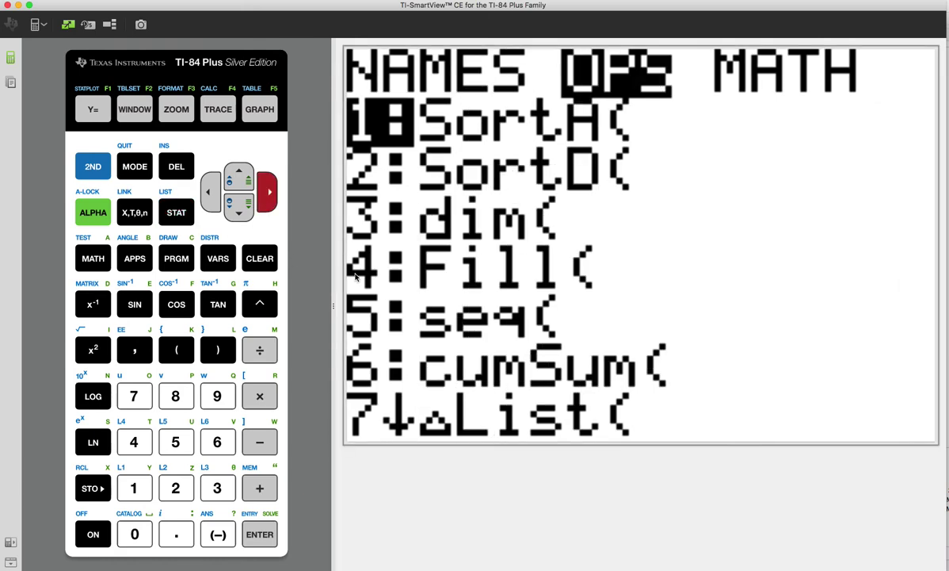
pyautogui.press('Down')
pyautogui.press('Down')
pyautogui.press('Down')
pyautogui.press('Down')
pyautogui.press('Right')
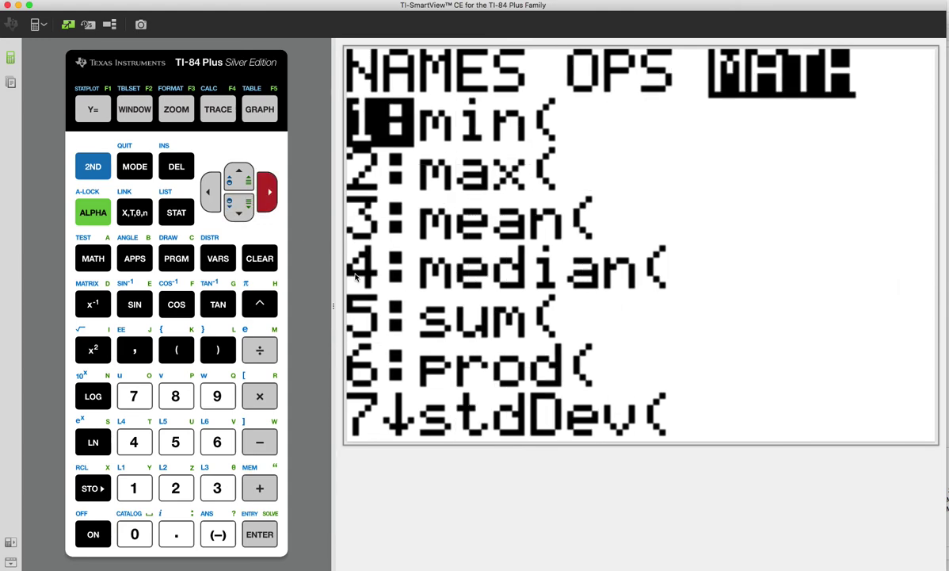
pyautogui.click(89, 163)
pyautogui.click(135, 173)
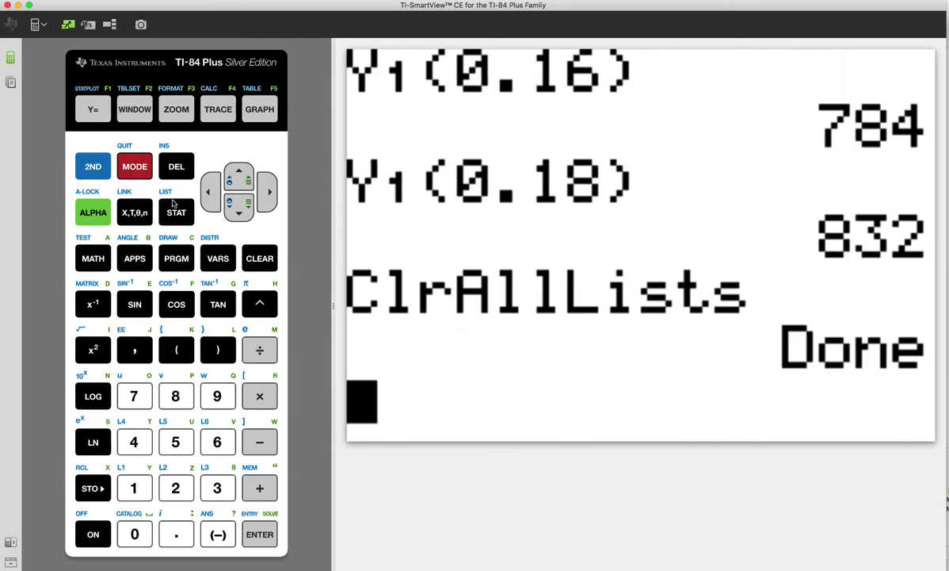
# Evaluate sum(L5) from the LIST MATH menu, giving 237778.75.
pyautogui.click(88, 164)
pyautogui.click(172, 213)
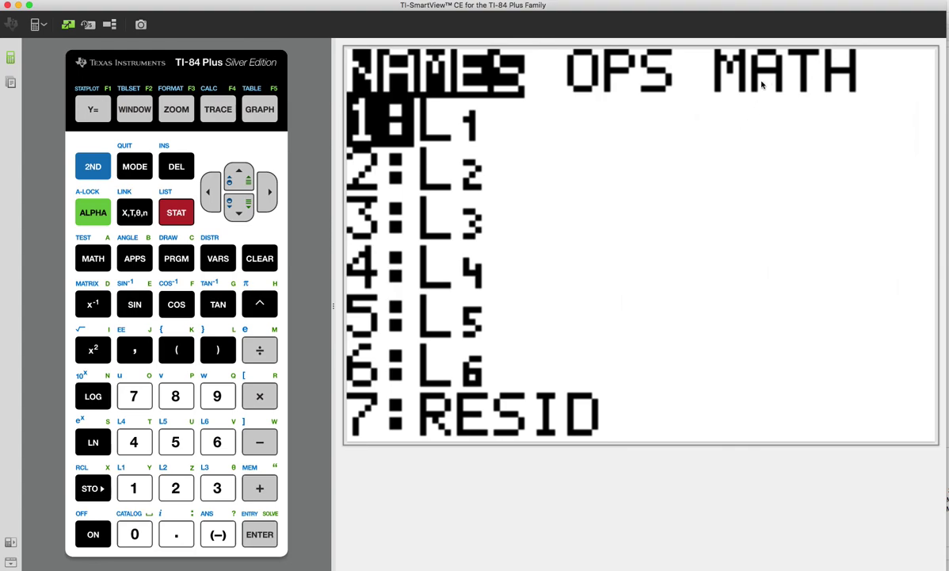
pyautogui.press('Right')
pyautogui.press('Right')
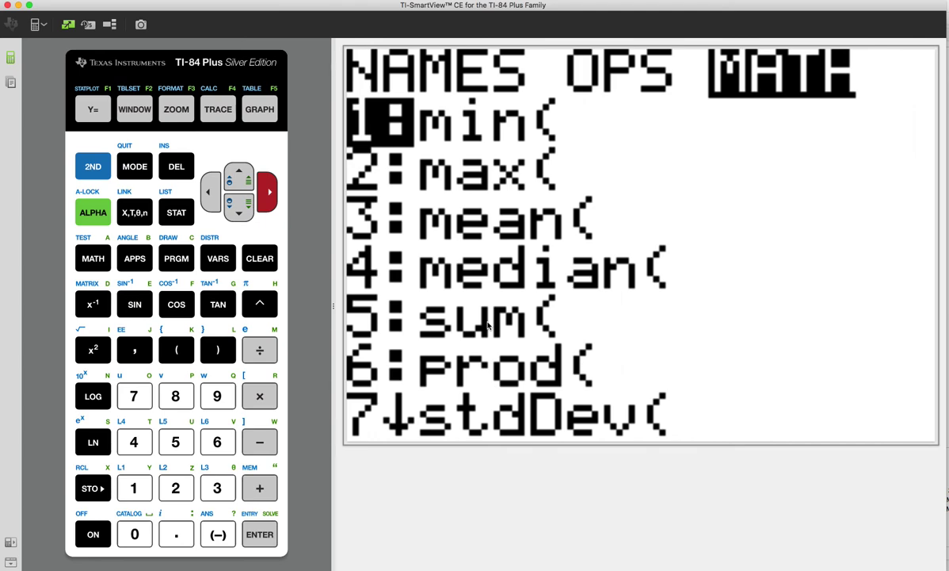
pyautogui.press('5')
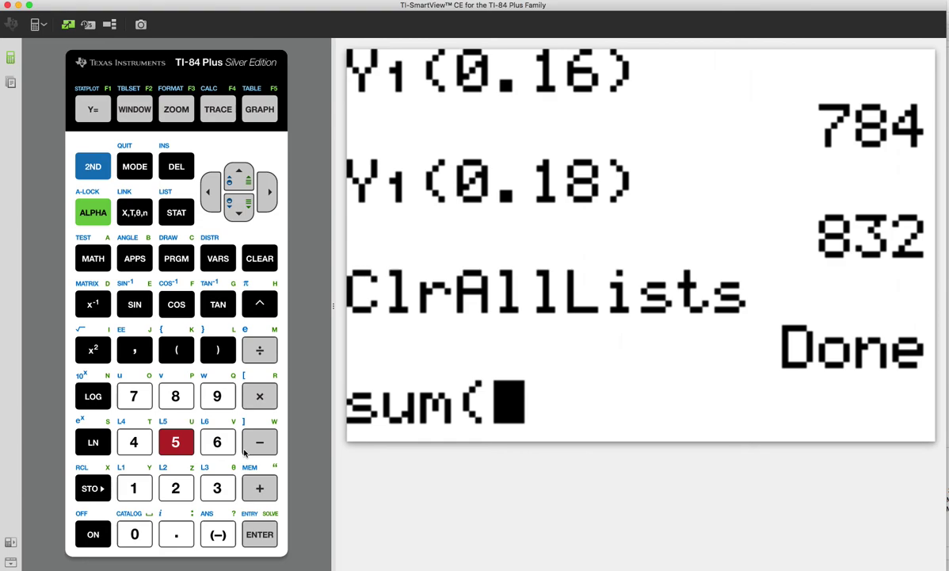
pyautogui.click(93, 166)
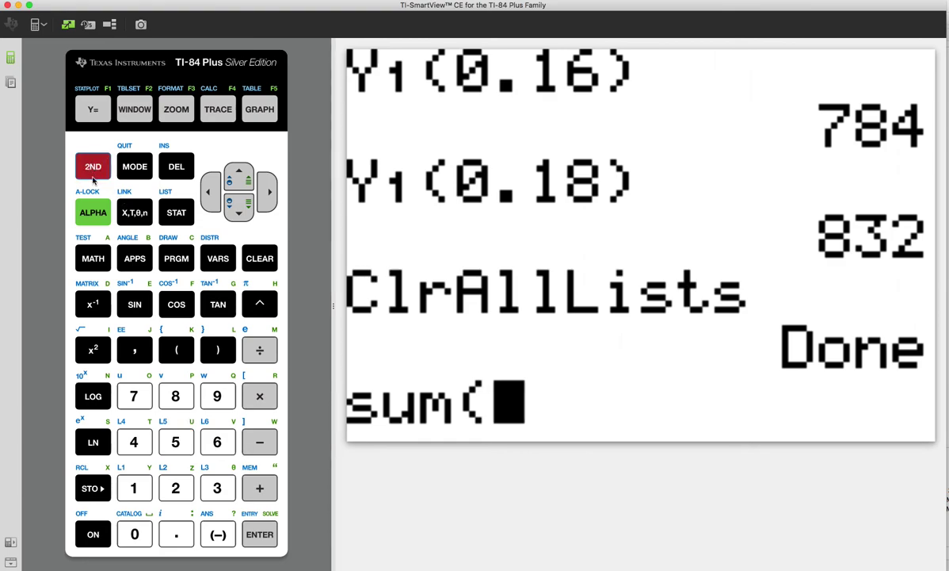
pyautogui.click(175, 441)
pyautogui.click(218, 350)
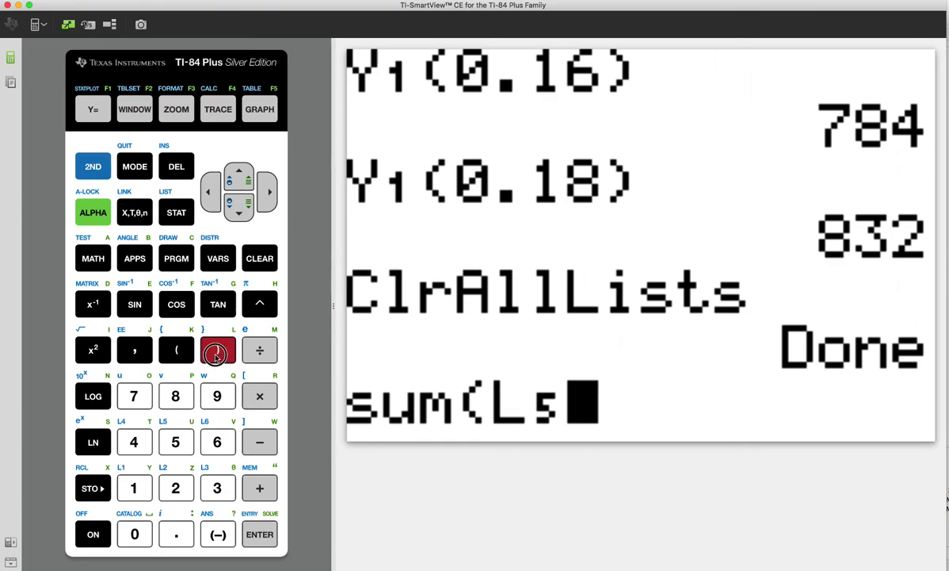
pyautogui.click(258, 538)
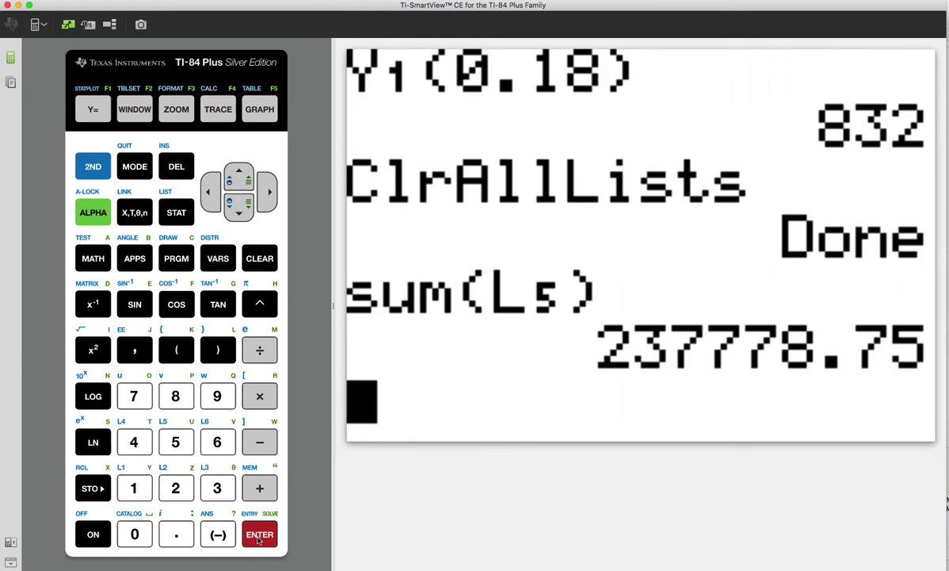